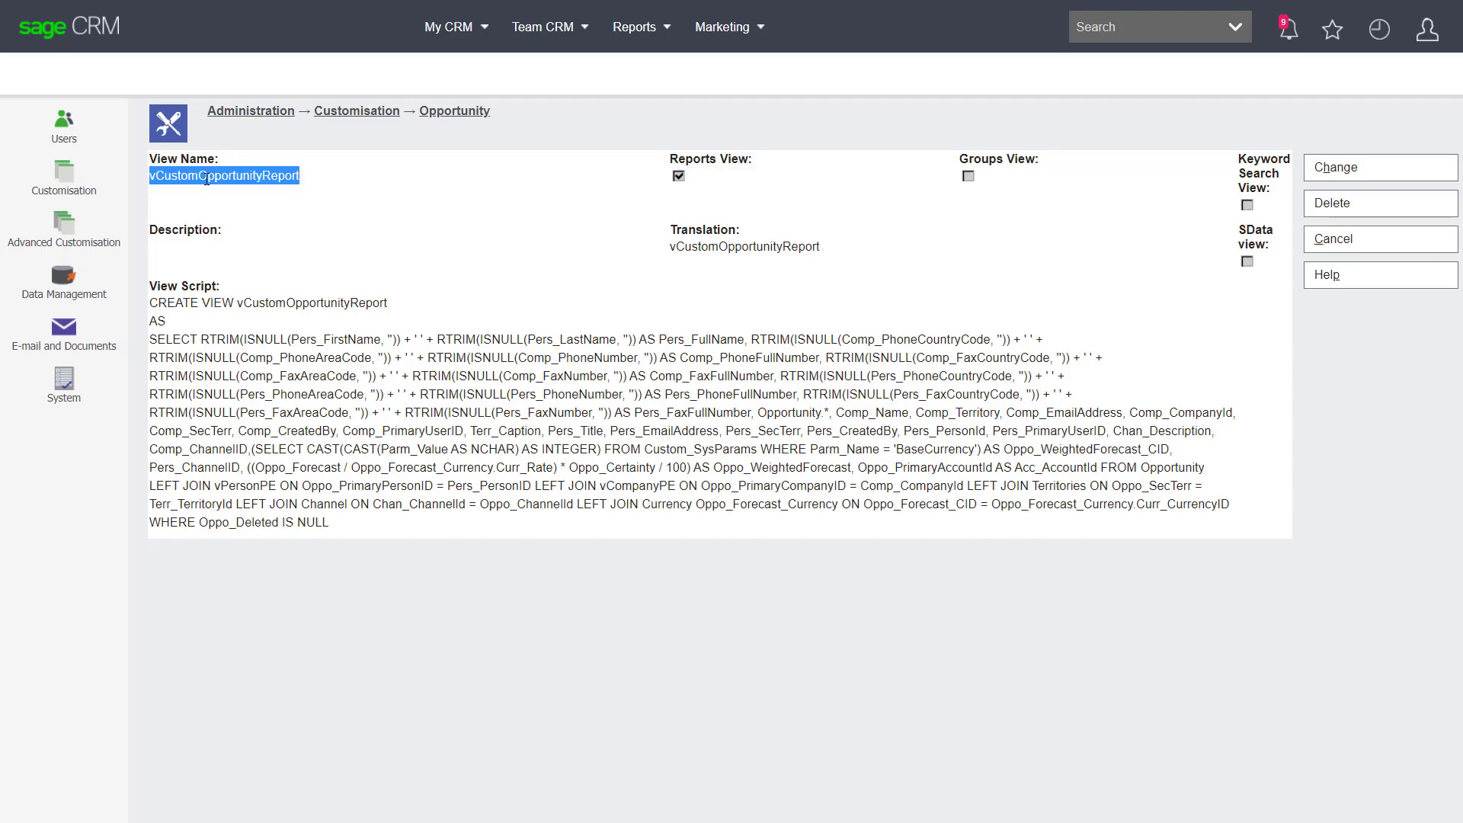
Cancel out of the vCustomOpportunityReport view details without changing anything.
left_click(1312, 238)
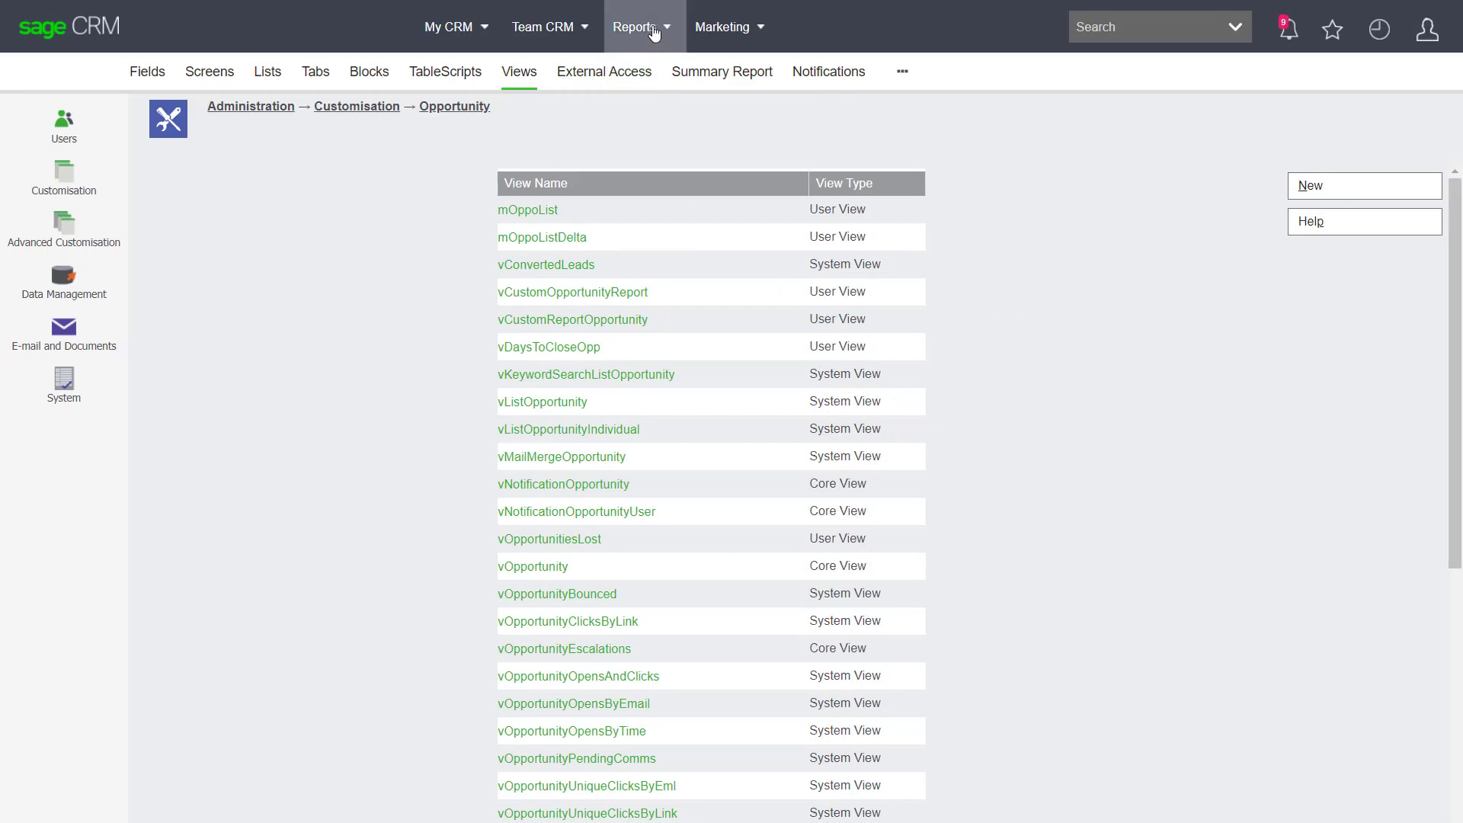
Start a new report from the Sales reports category.
left_click(653, 31)
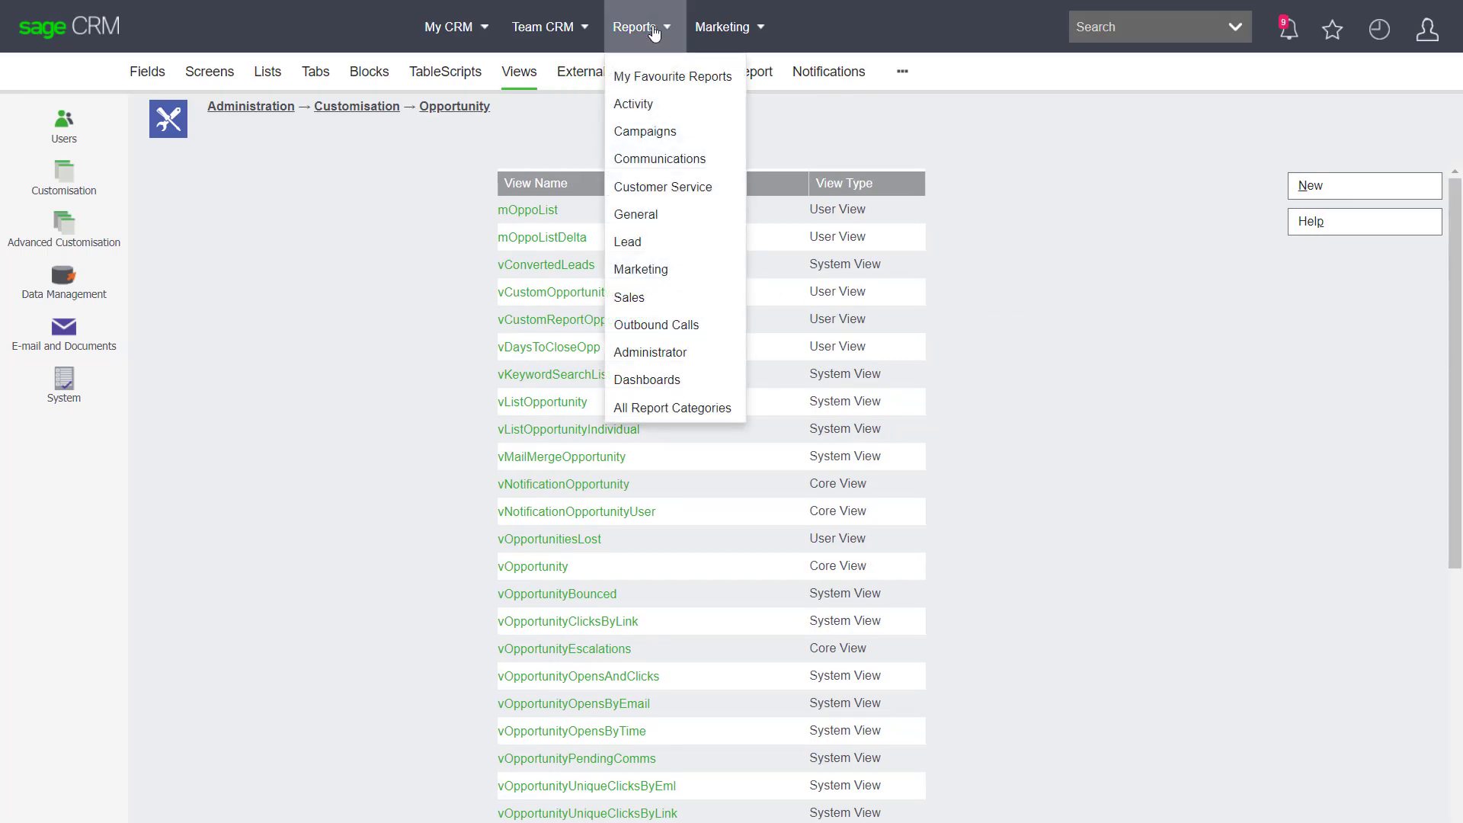
left_click(660, 299)
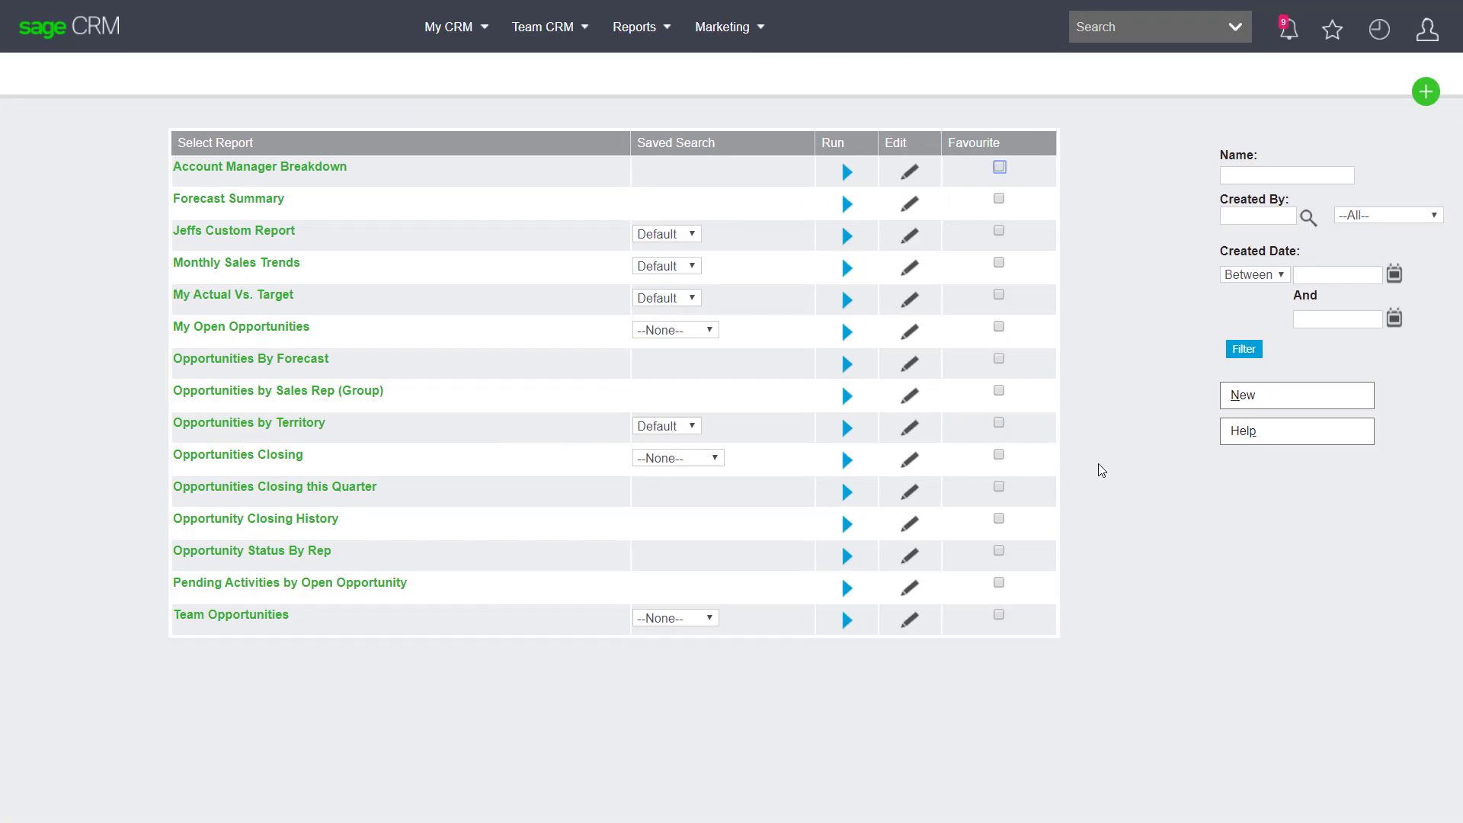
left_click(1245, 403)
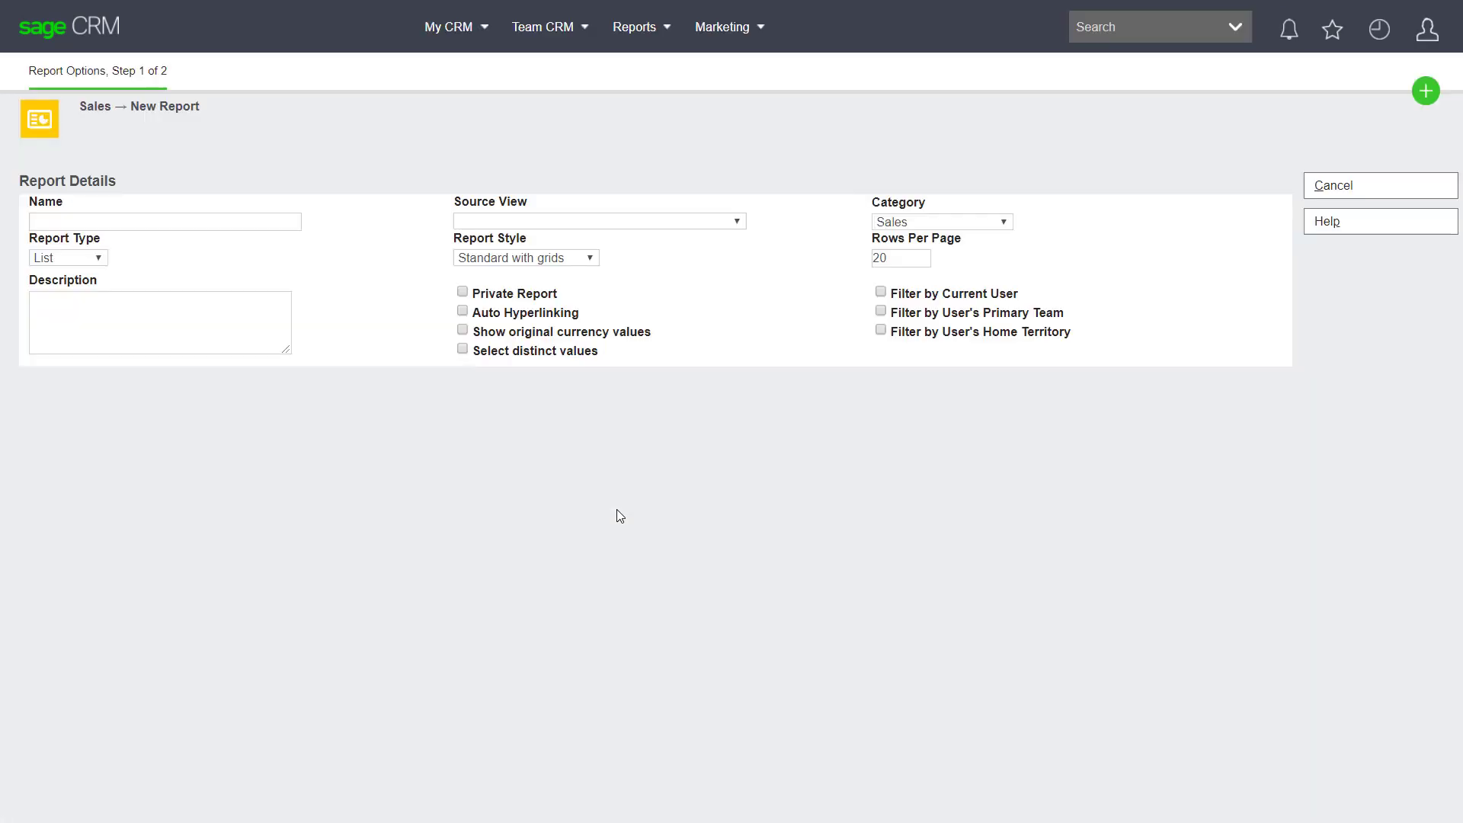
Name the report 'Training Report' and set vcustomopportunityreport as its source view.
left_click(279, 224)
type("Training Report")
left_click(471, 474)
left_click(510, 223)
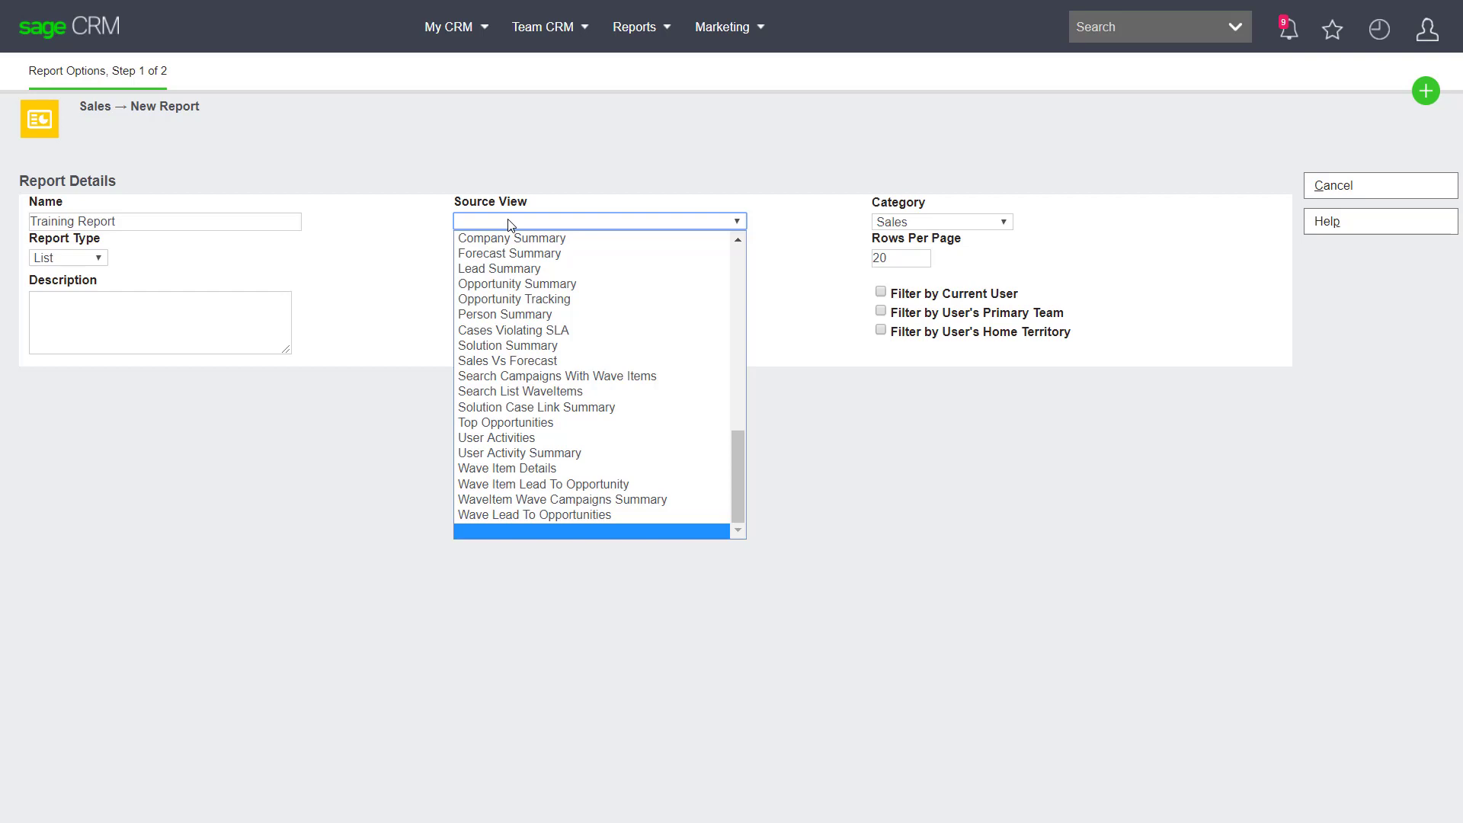
key("v")
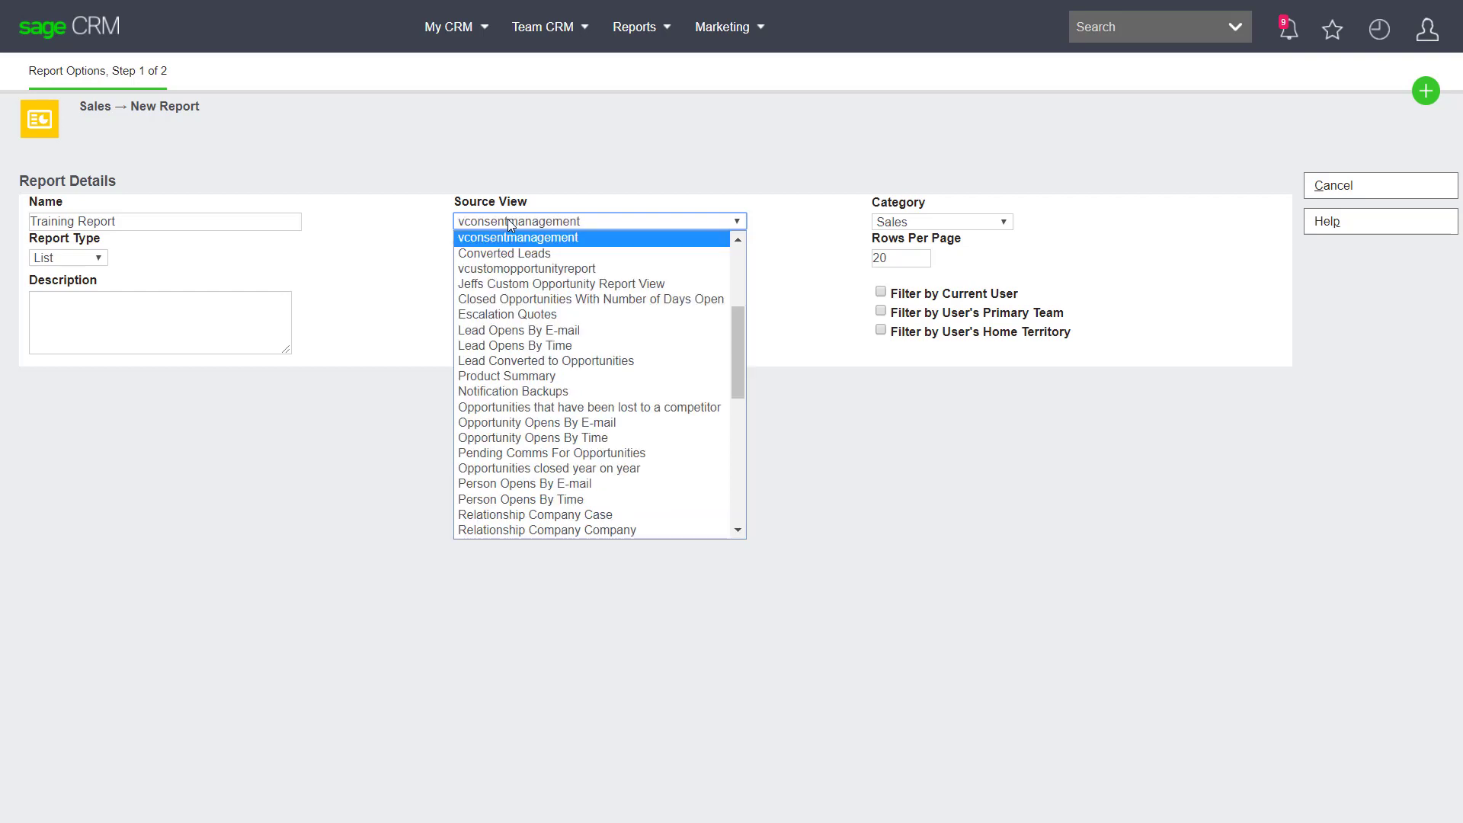
key("v")
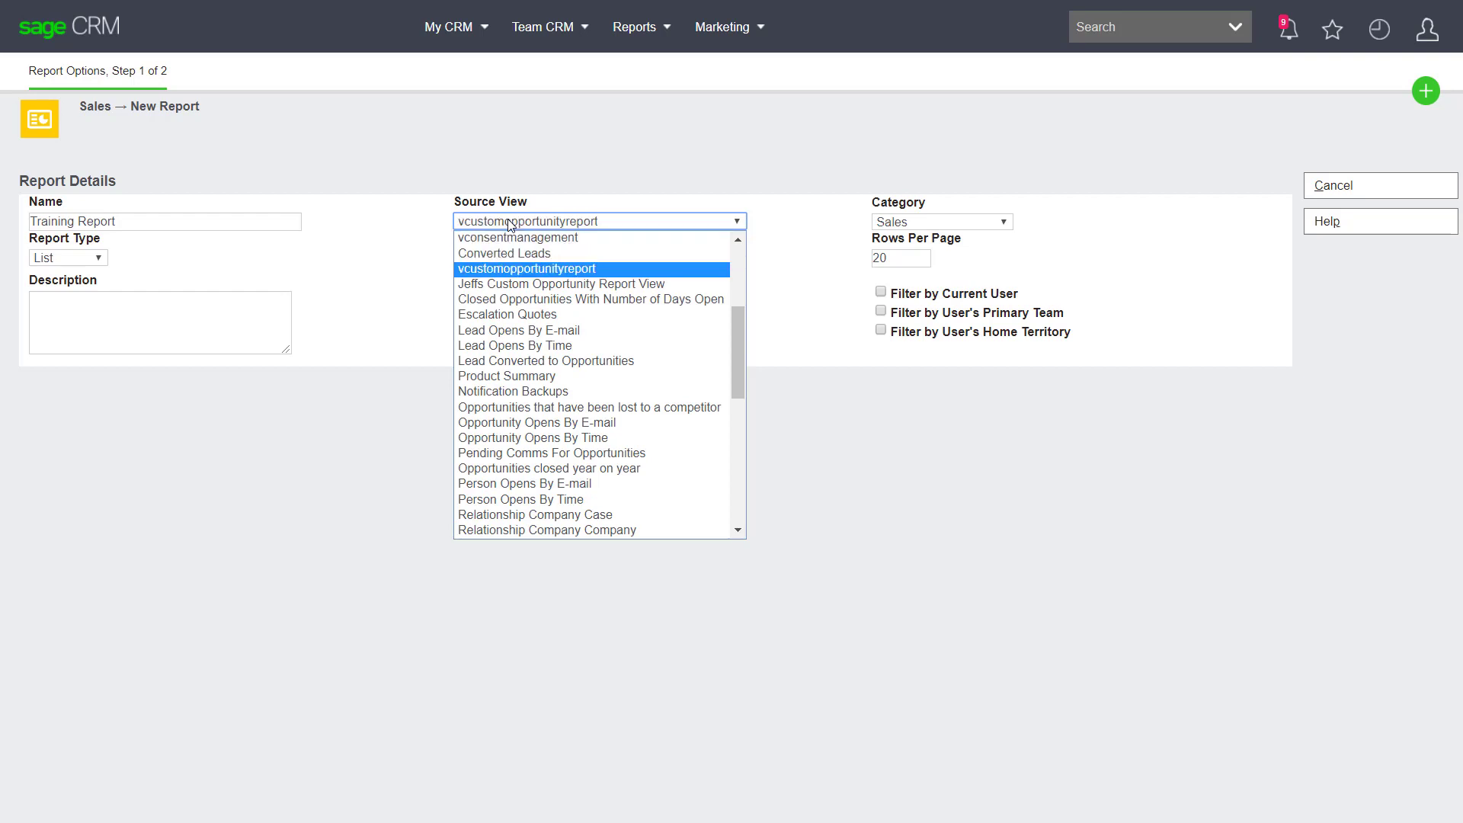
key("Return")
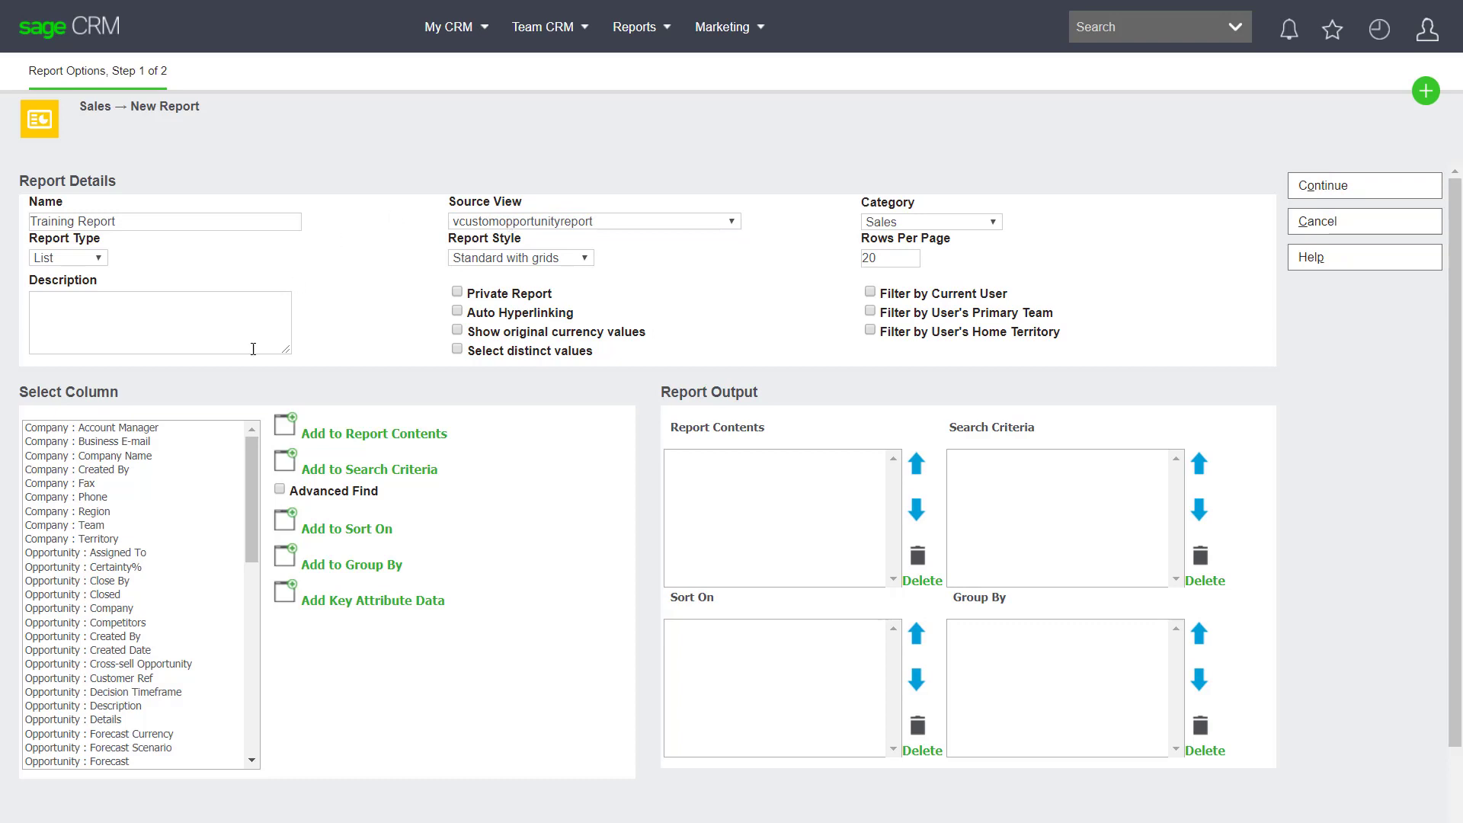
Add the Company Name, Assigned To and Description columns to the report contents.
left_click(124, 458)
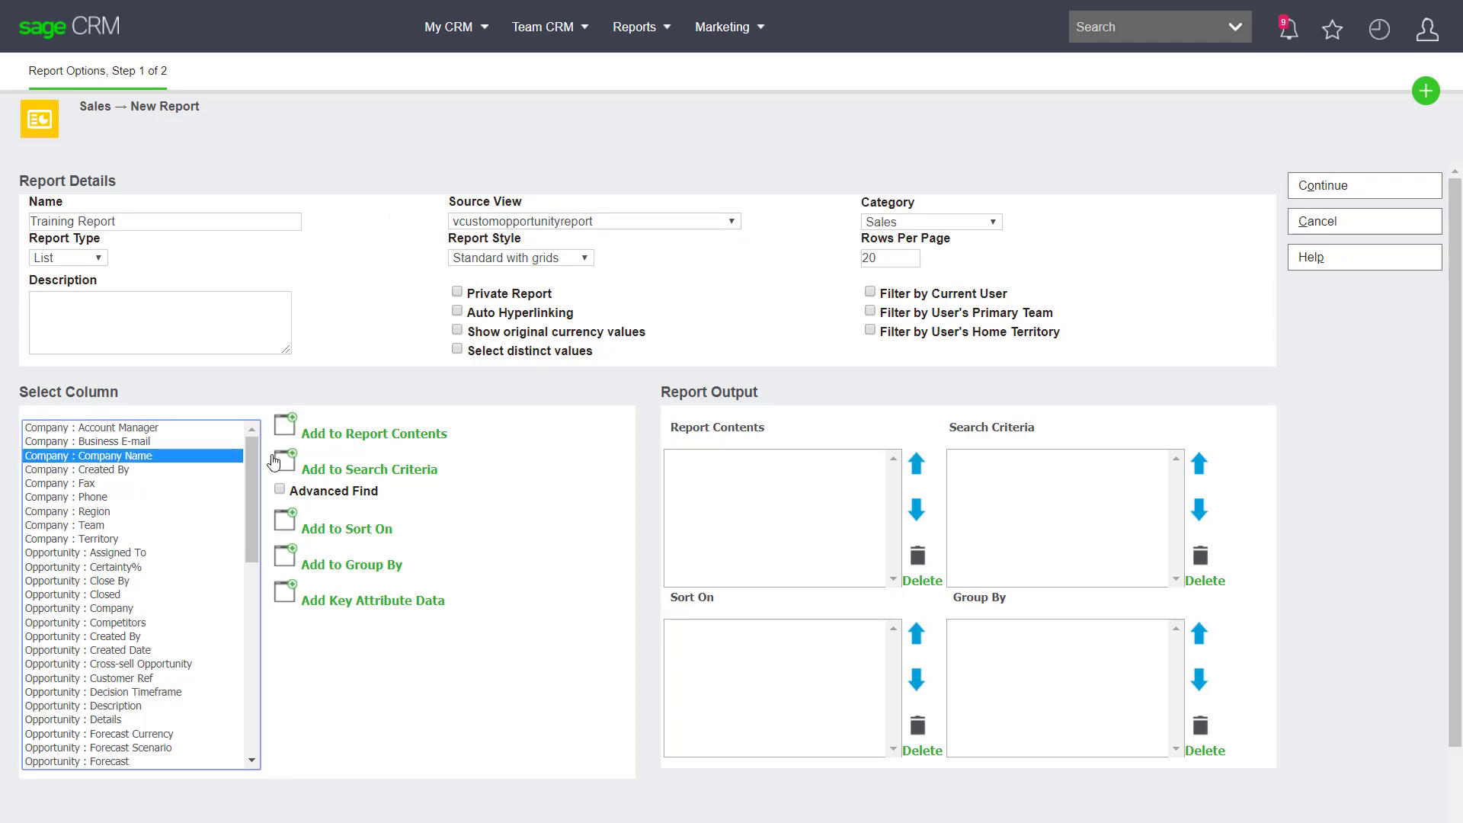
left_click(287, 432)
left_click_drag(256, 479, 257, 506)
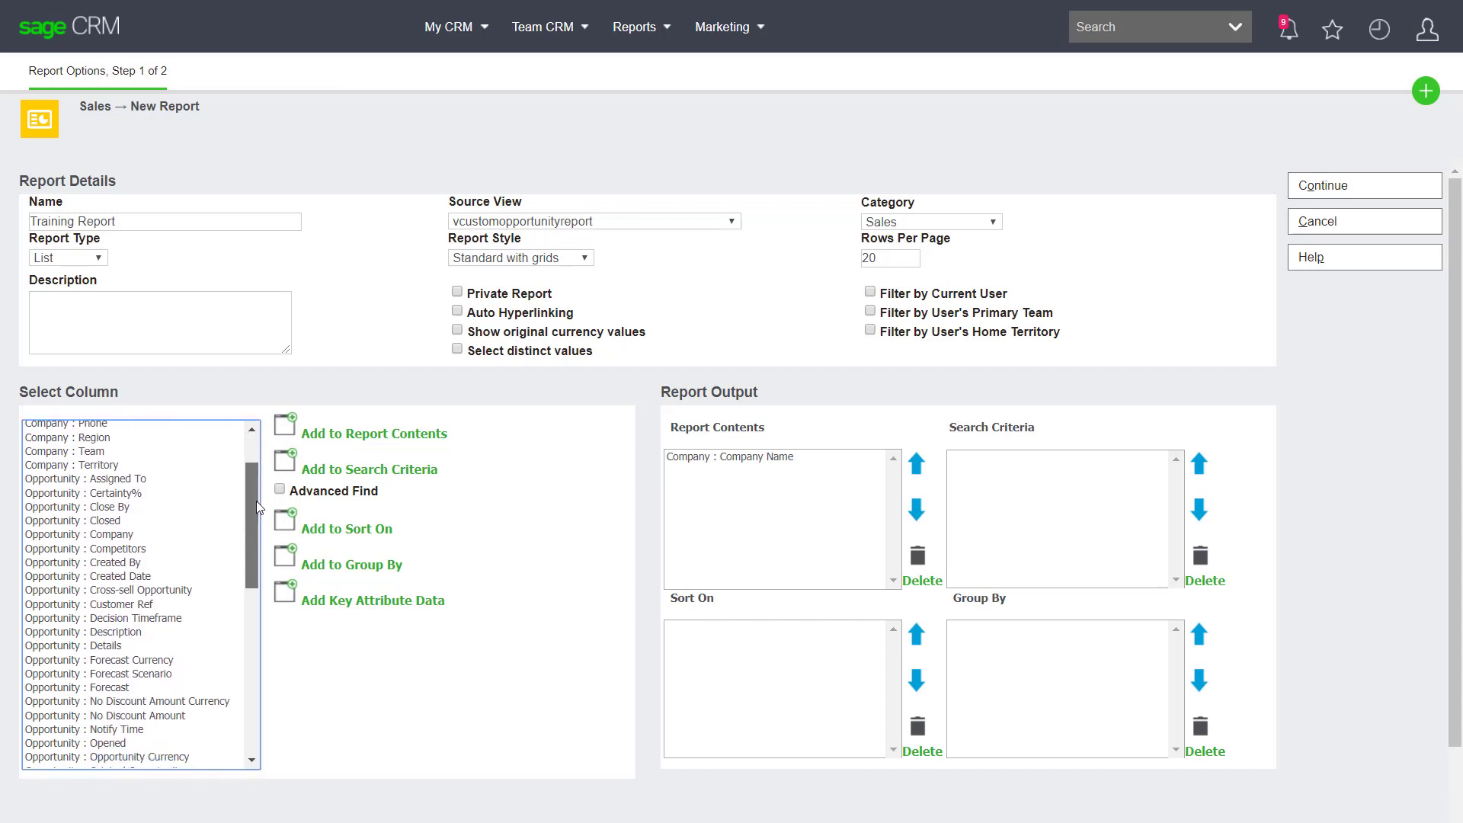
left_click(119, 479)
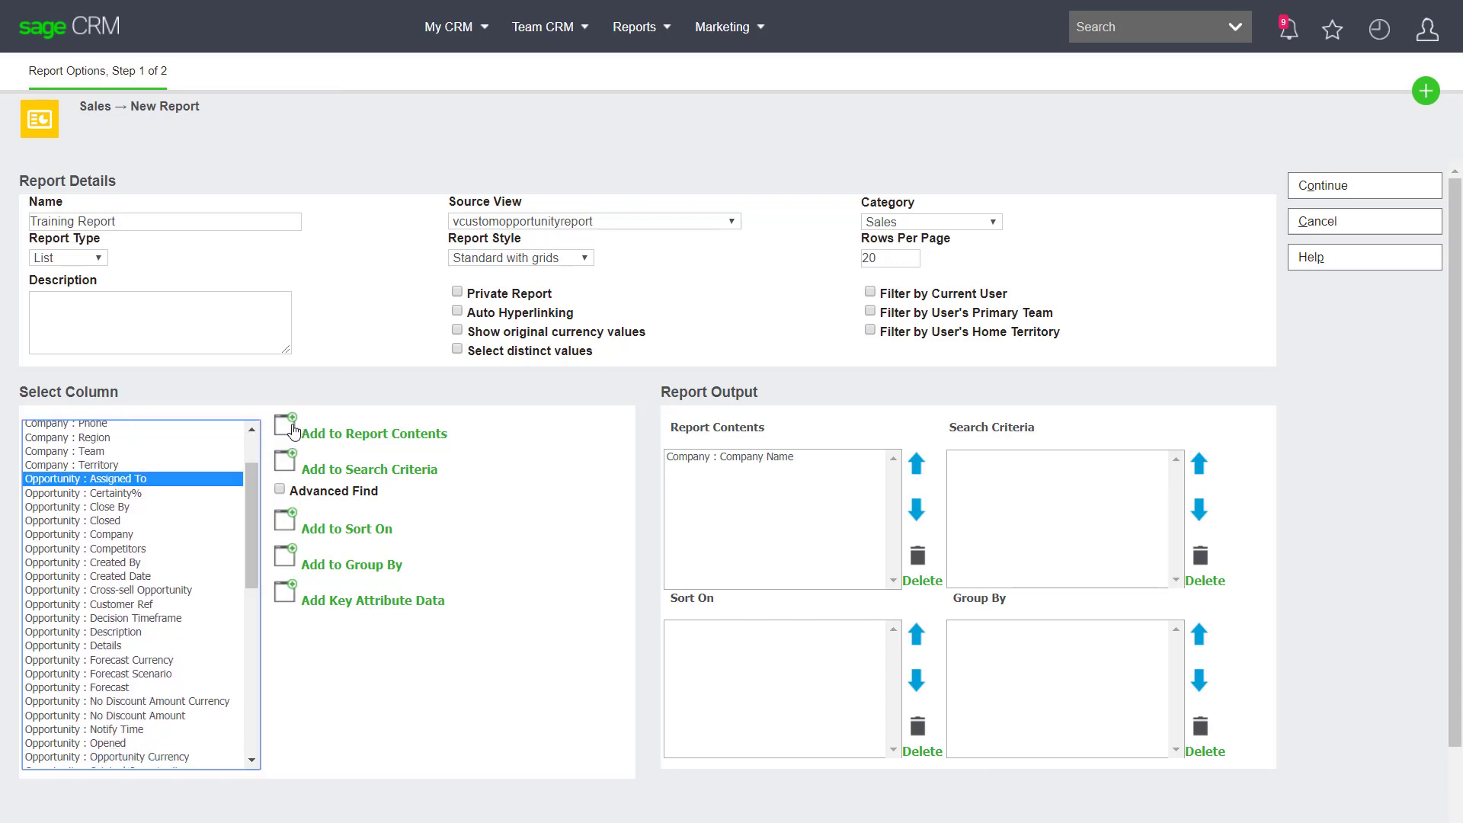
left_click(289, 429)
left_click_drag(250, 474, 250, 528)
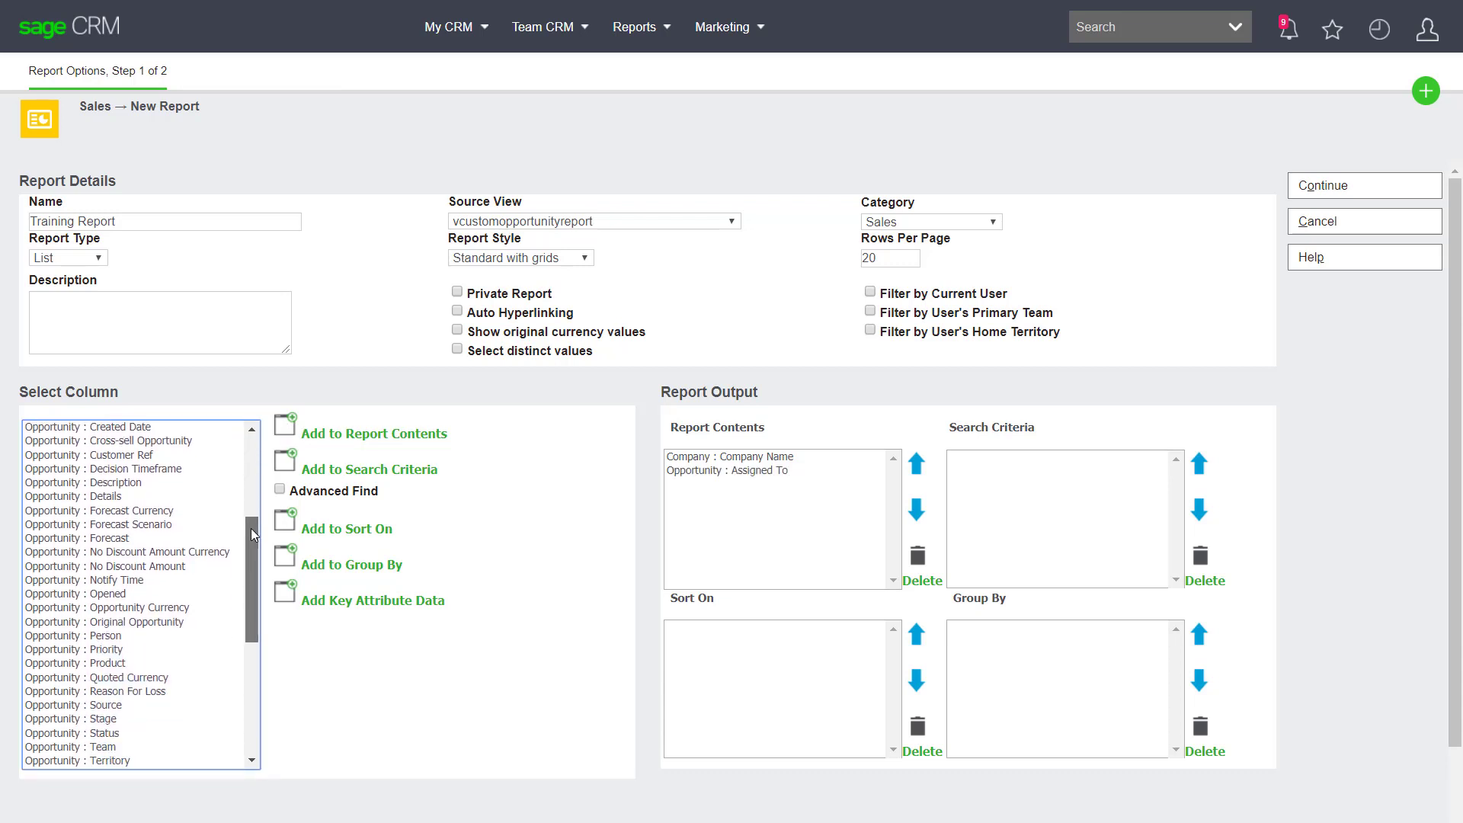
left_click(131, 485)
left_click(286, 433)
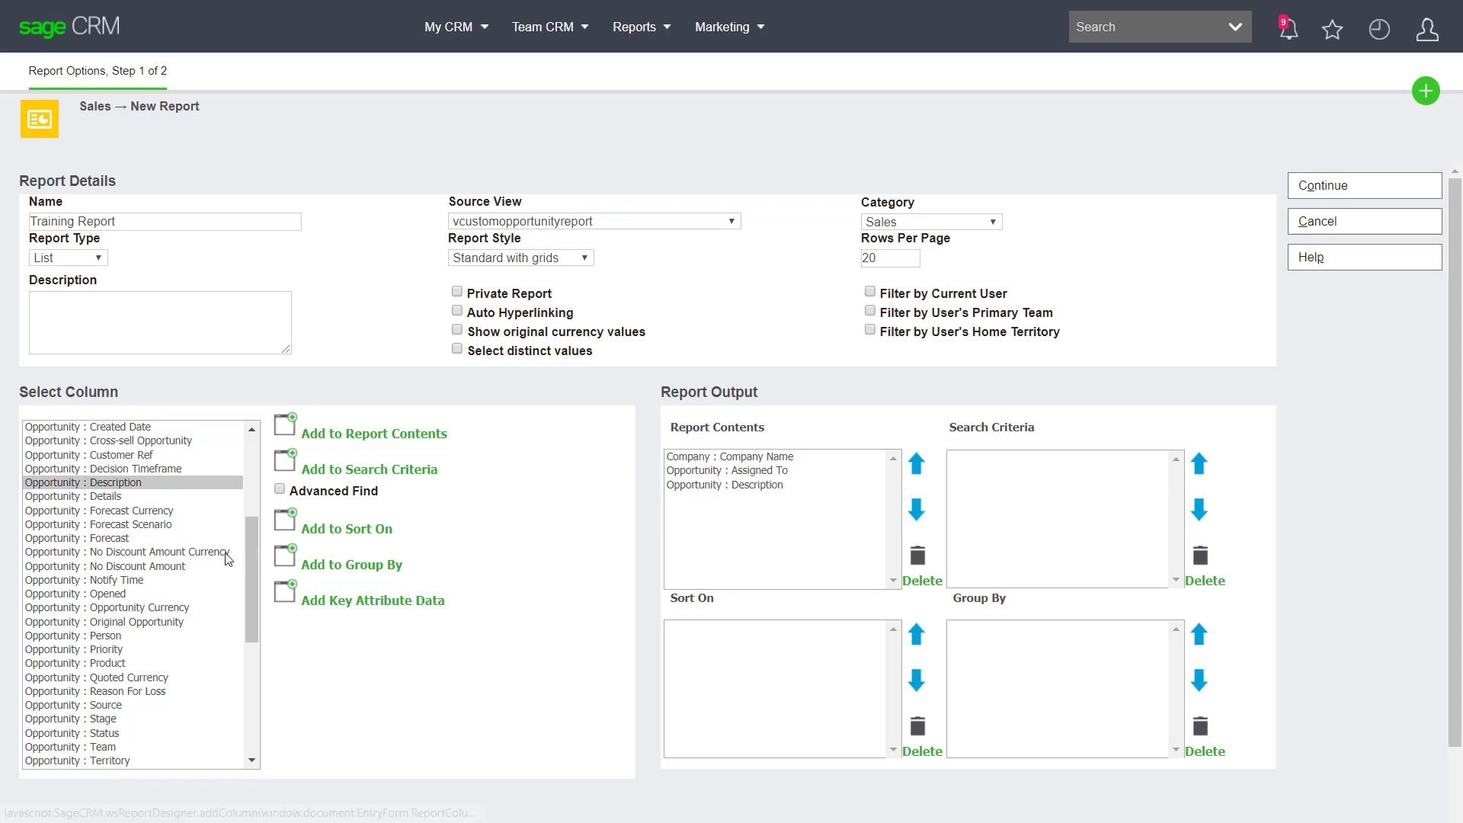
Add the Stage, Status and Person columns to the report contents.
left_click_drag(250, 541, 253, 596)
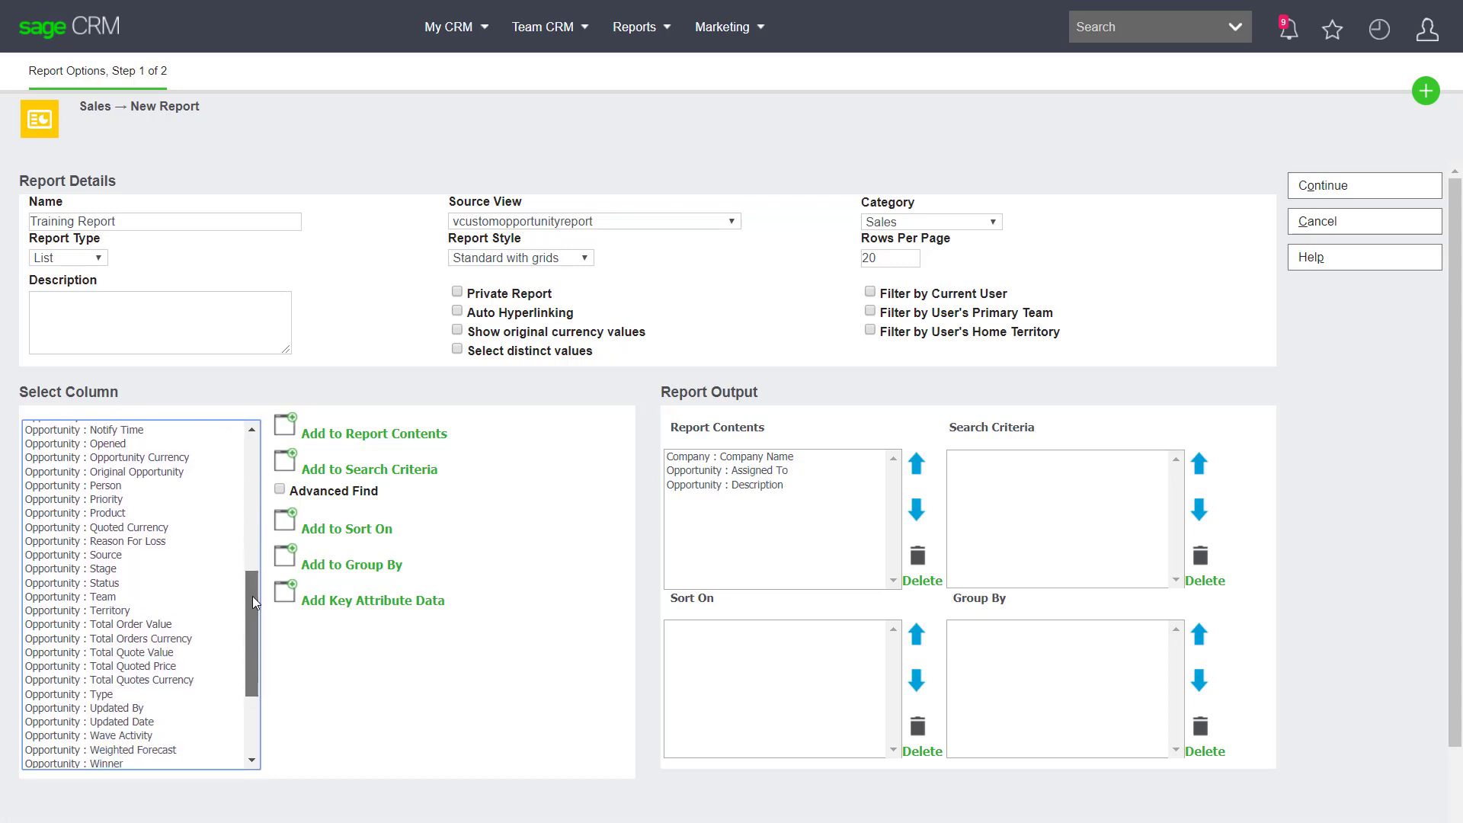
left_click(106, 570)
left_click(286, 433)
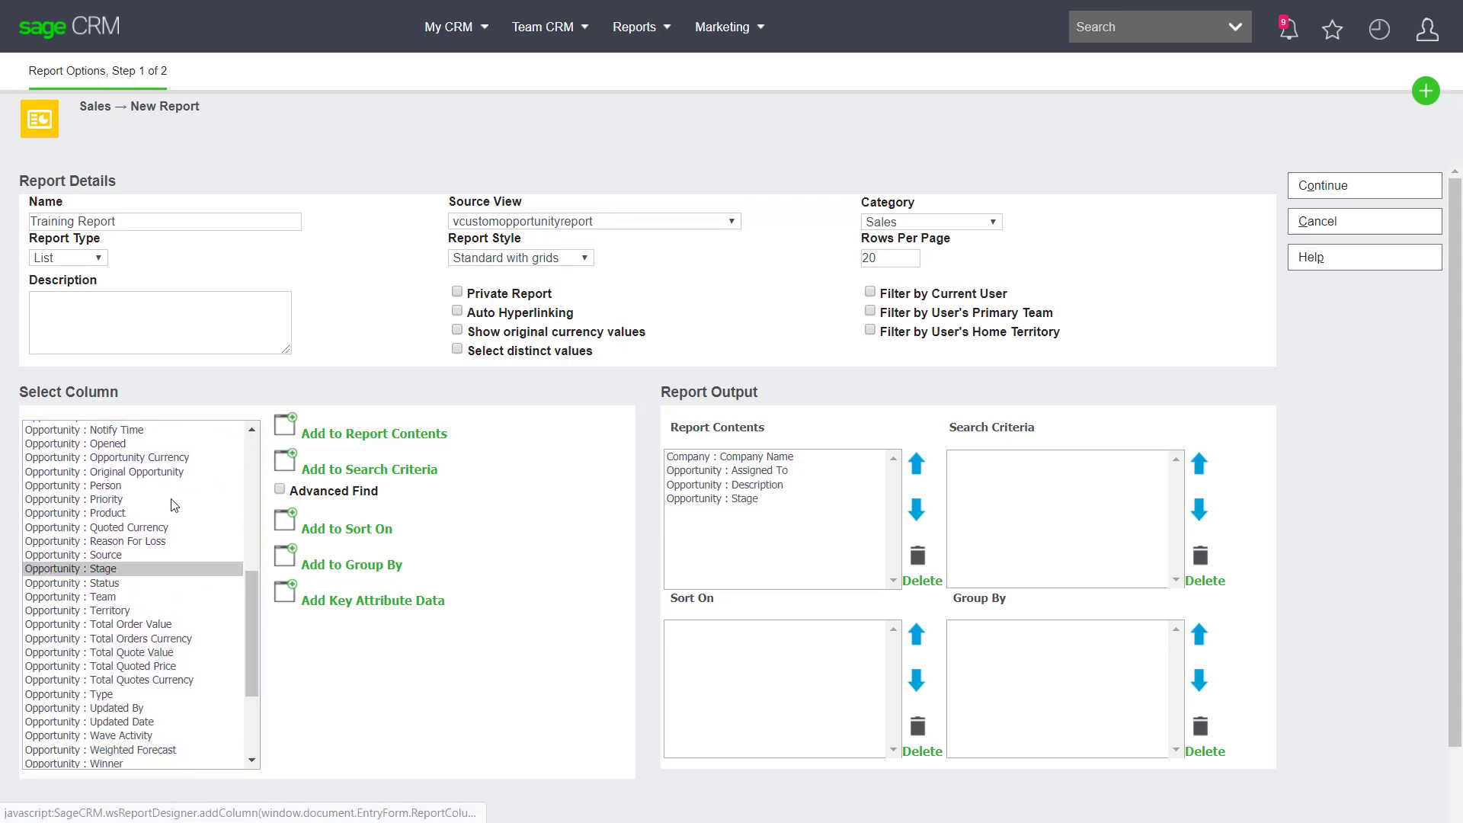
left_click(120, 584)
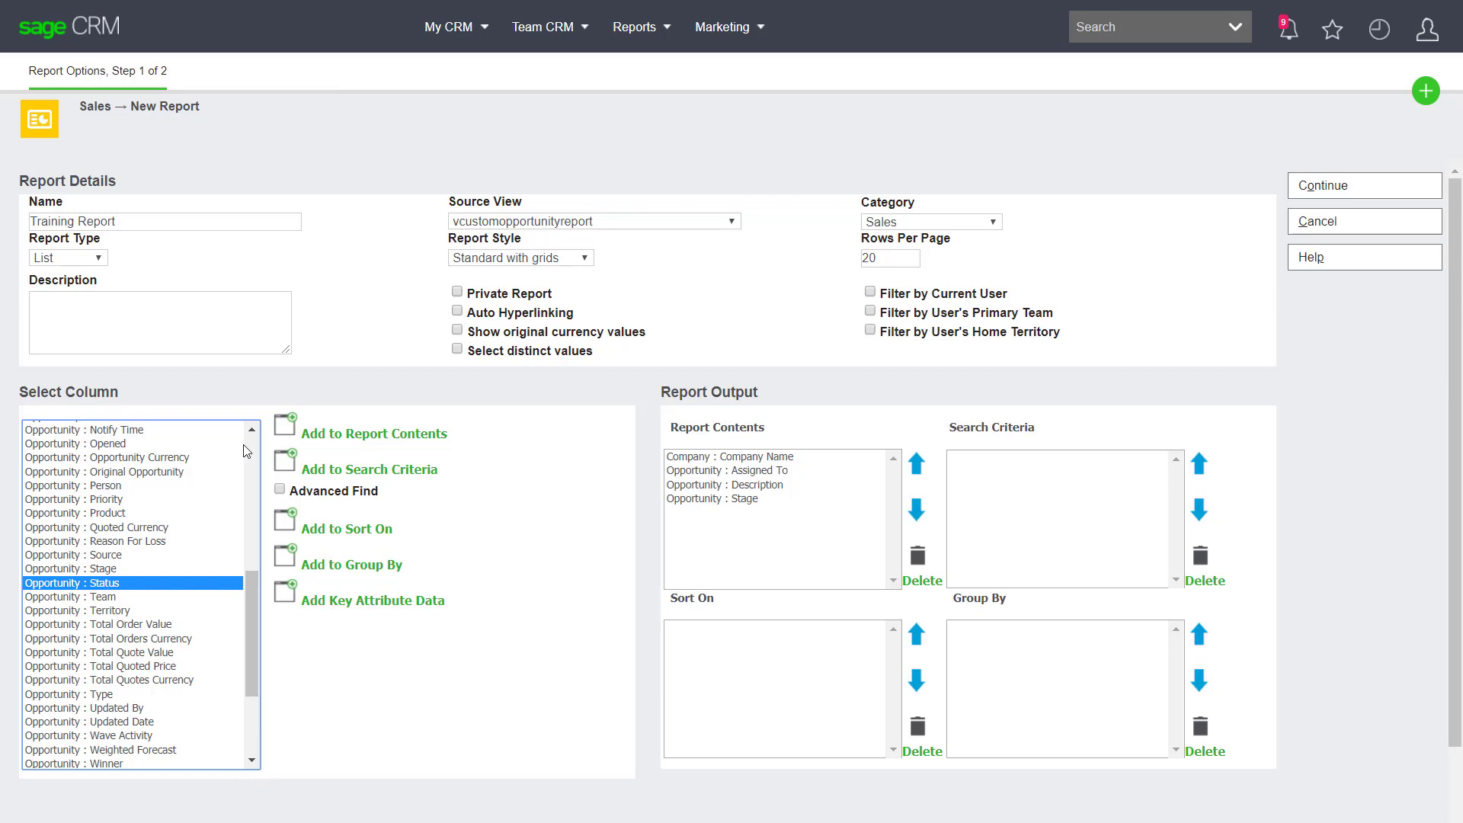
left_click(293, 436)
left_click_drag(248, 591, 258, 660)
left_click(88, 679)
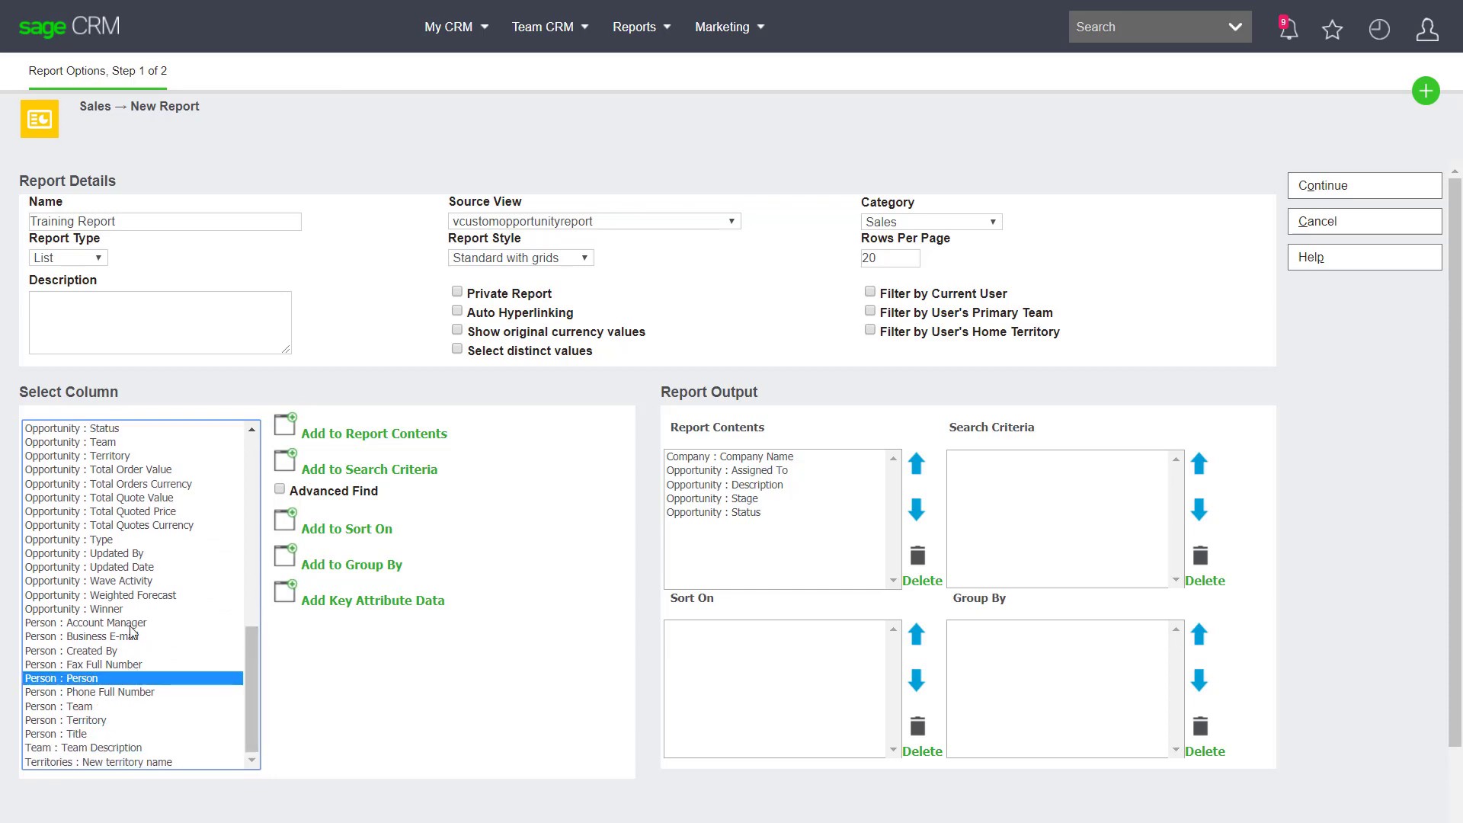
left_click(283, 428)
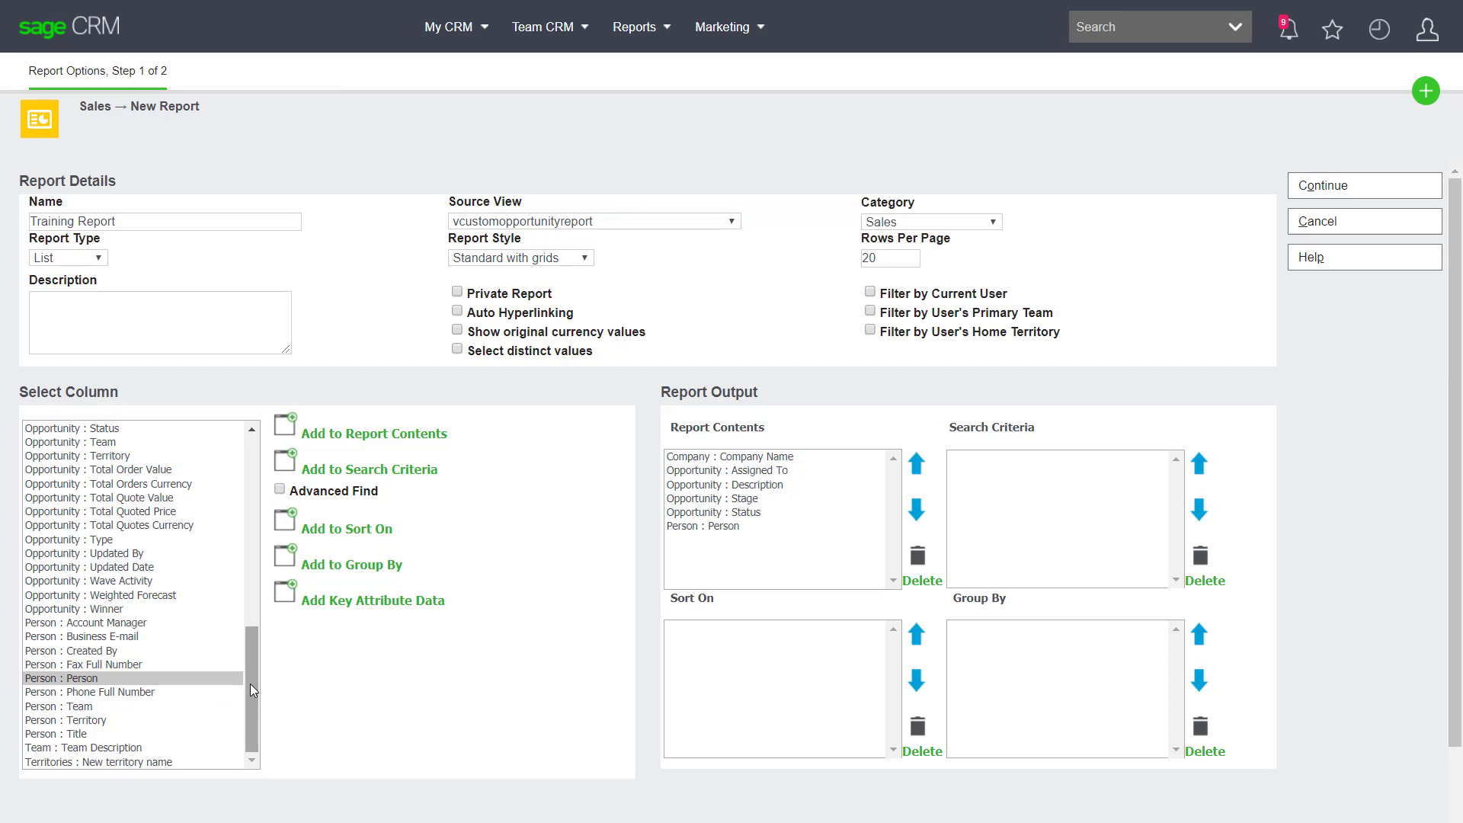
left_click_drag(250, 683, 260, 527)
Add Opportunity : Close By as a search criterion and advance to Step 2 of 2.
left_click(99, 504)
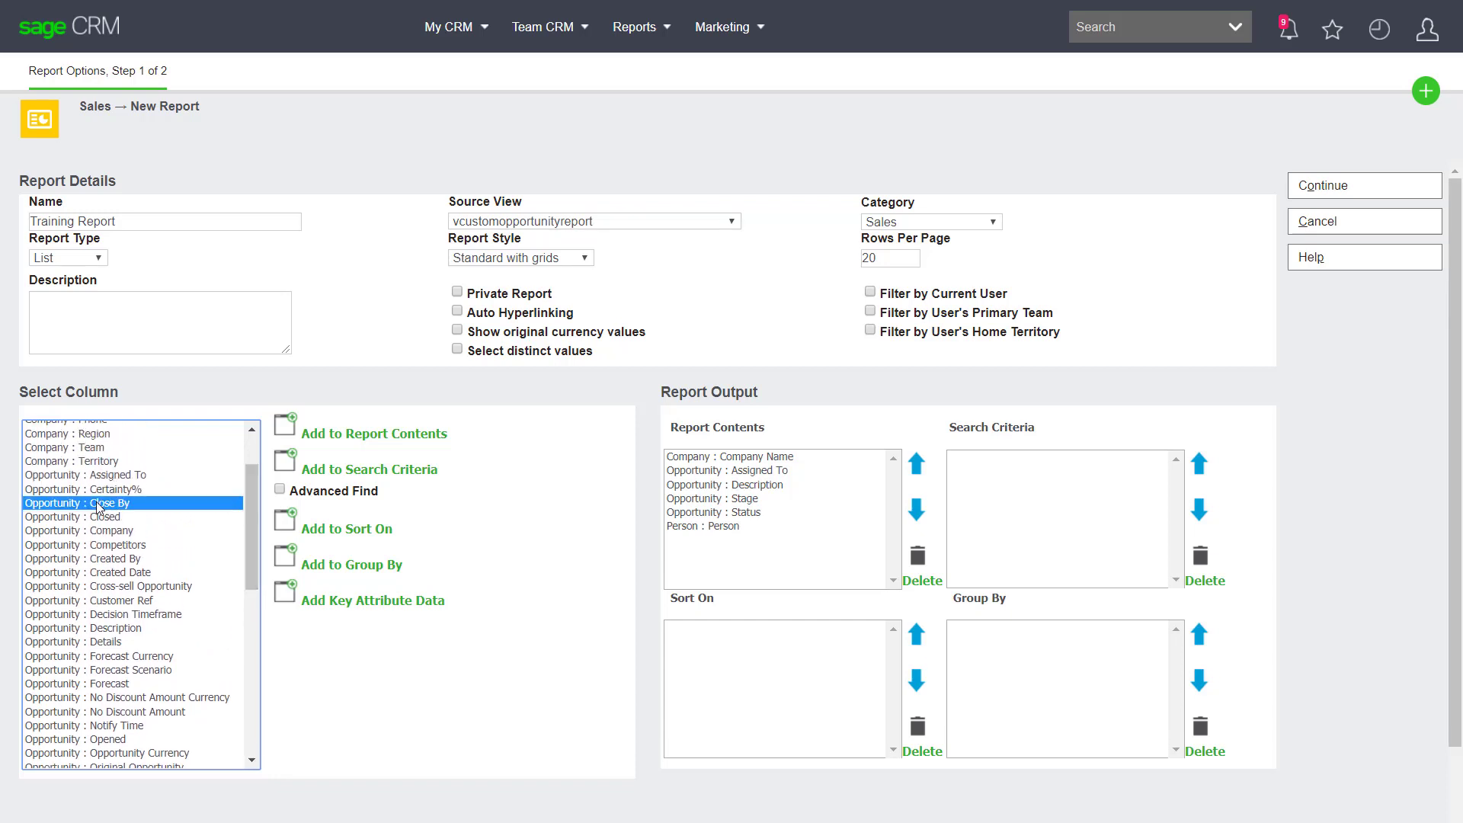
left_click(290, 463)
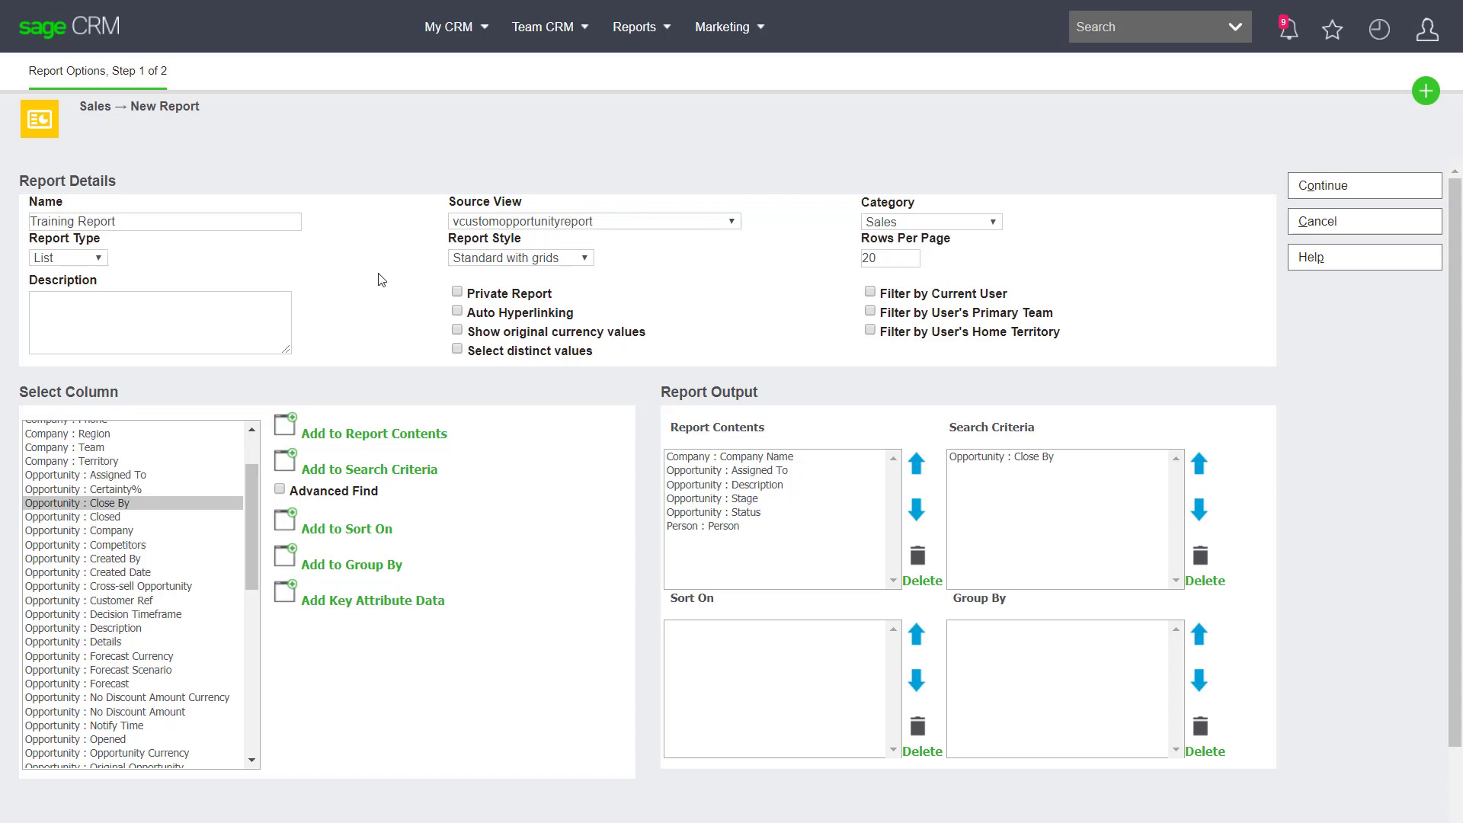
left_click(1323, 186)
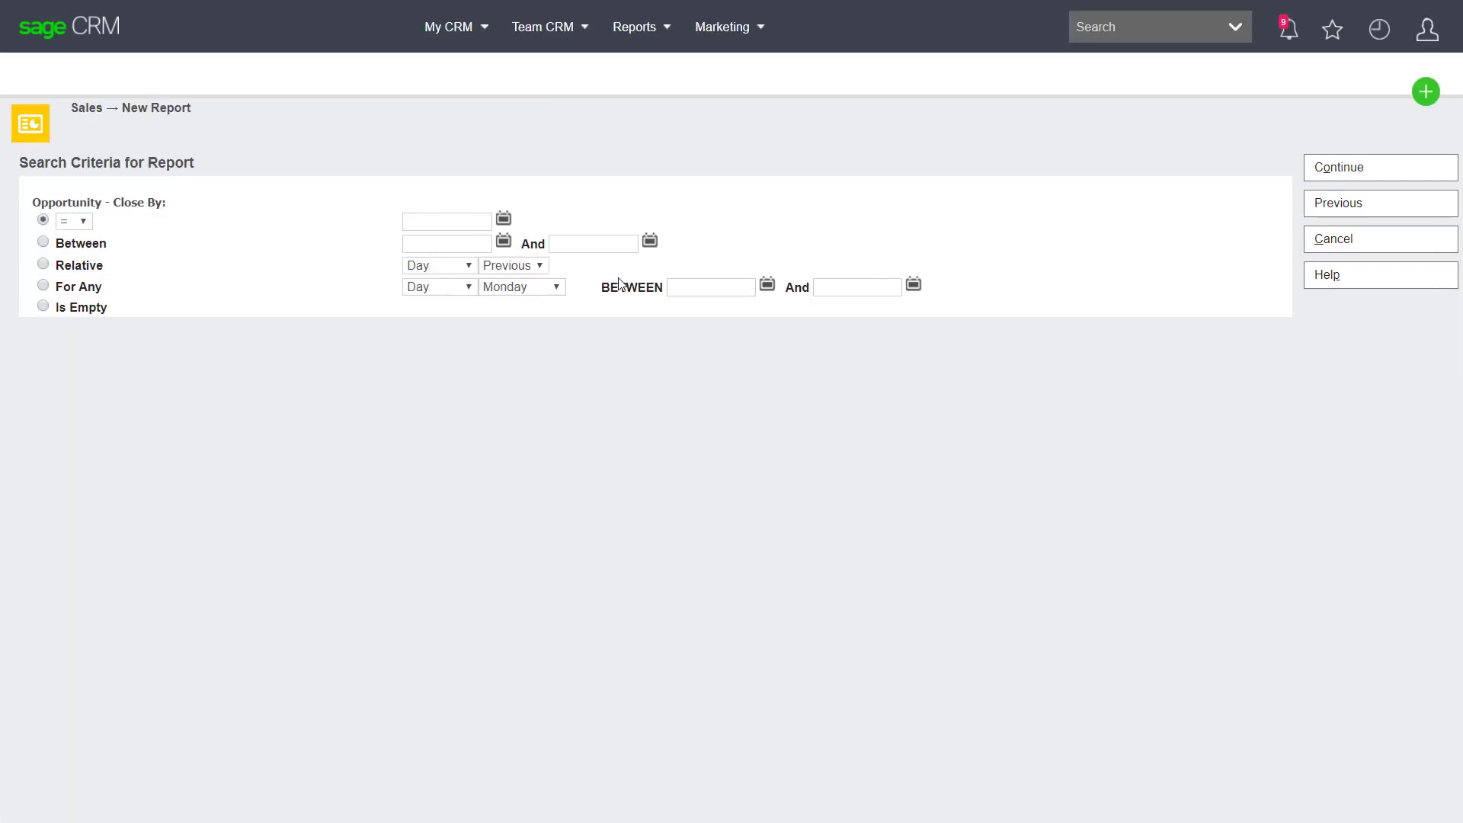
left_click(1364, 176)
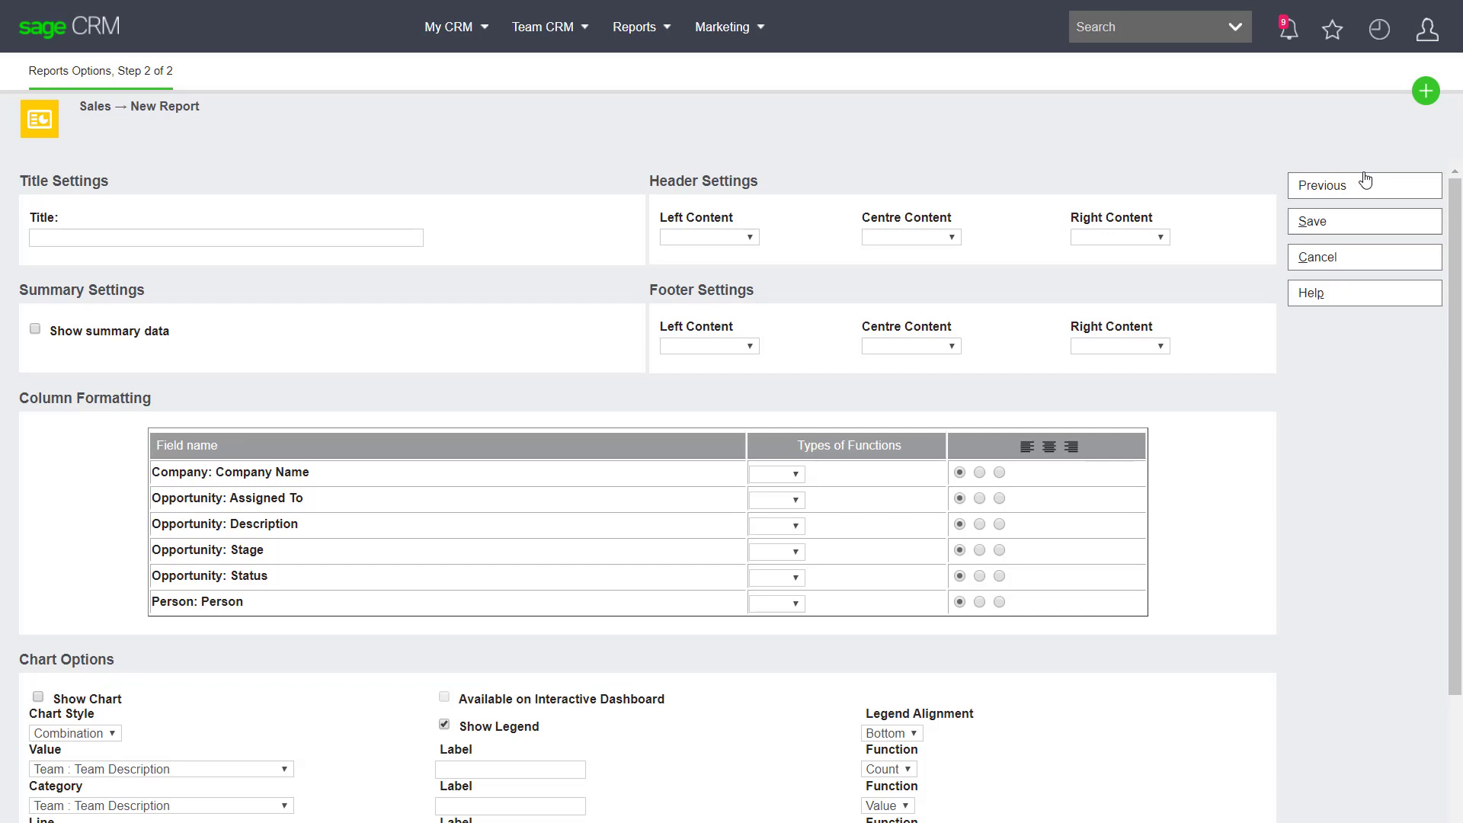
Save the Training Report from the Report Options step.
left_click(1312, 222)
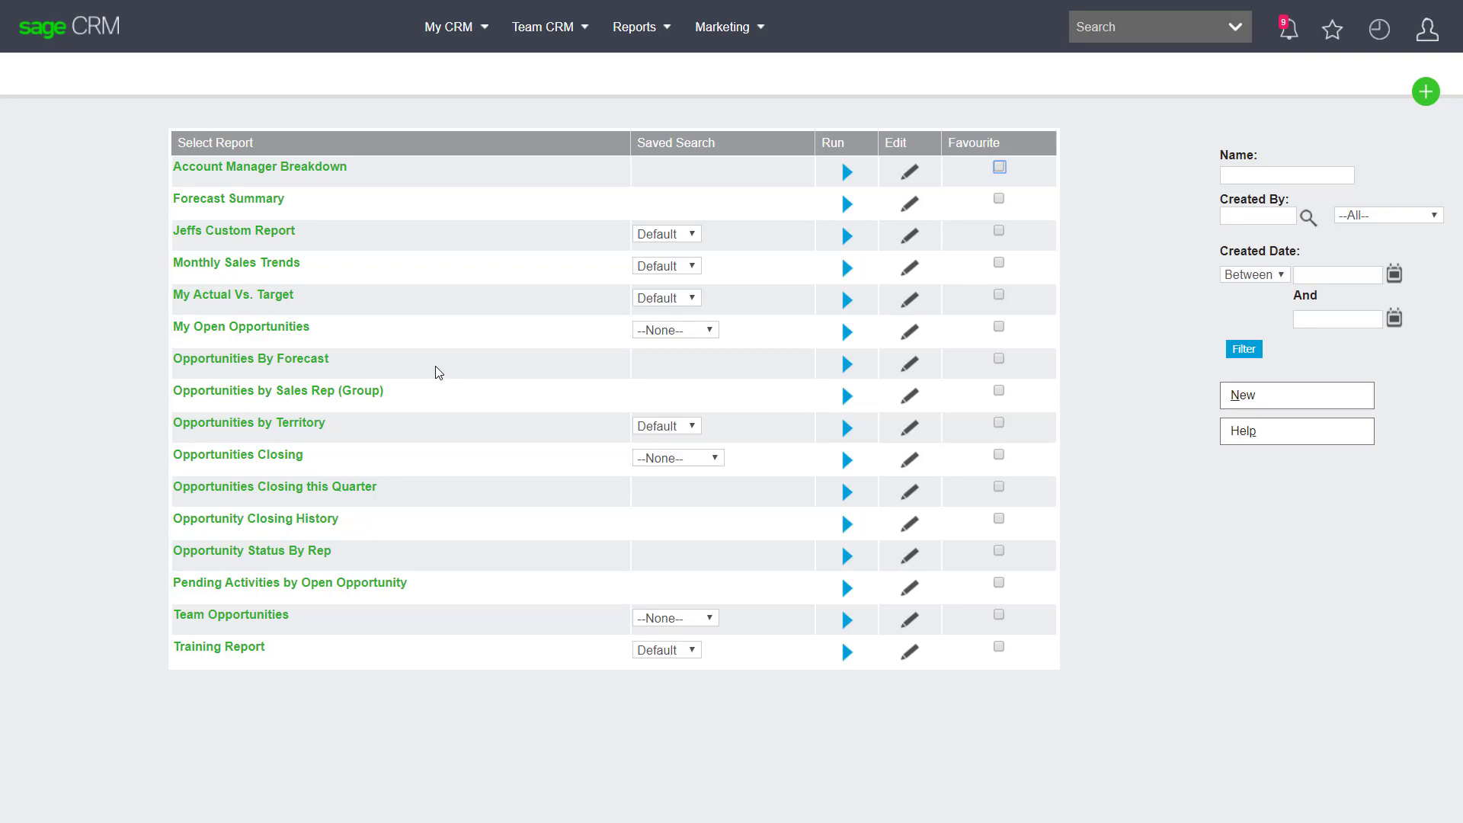
Go to the My CRM Interactive Dashboard and begin a new dashboard.
mouse_move(480, 34)
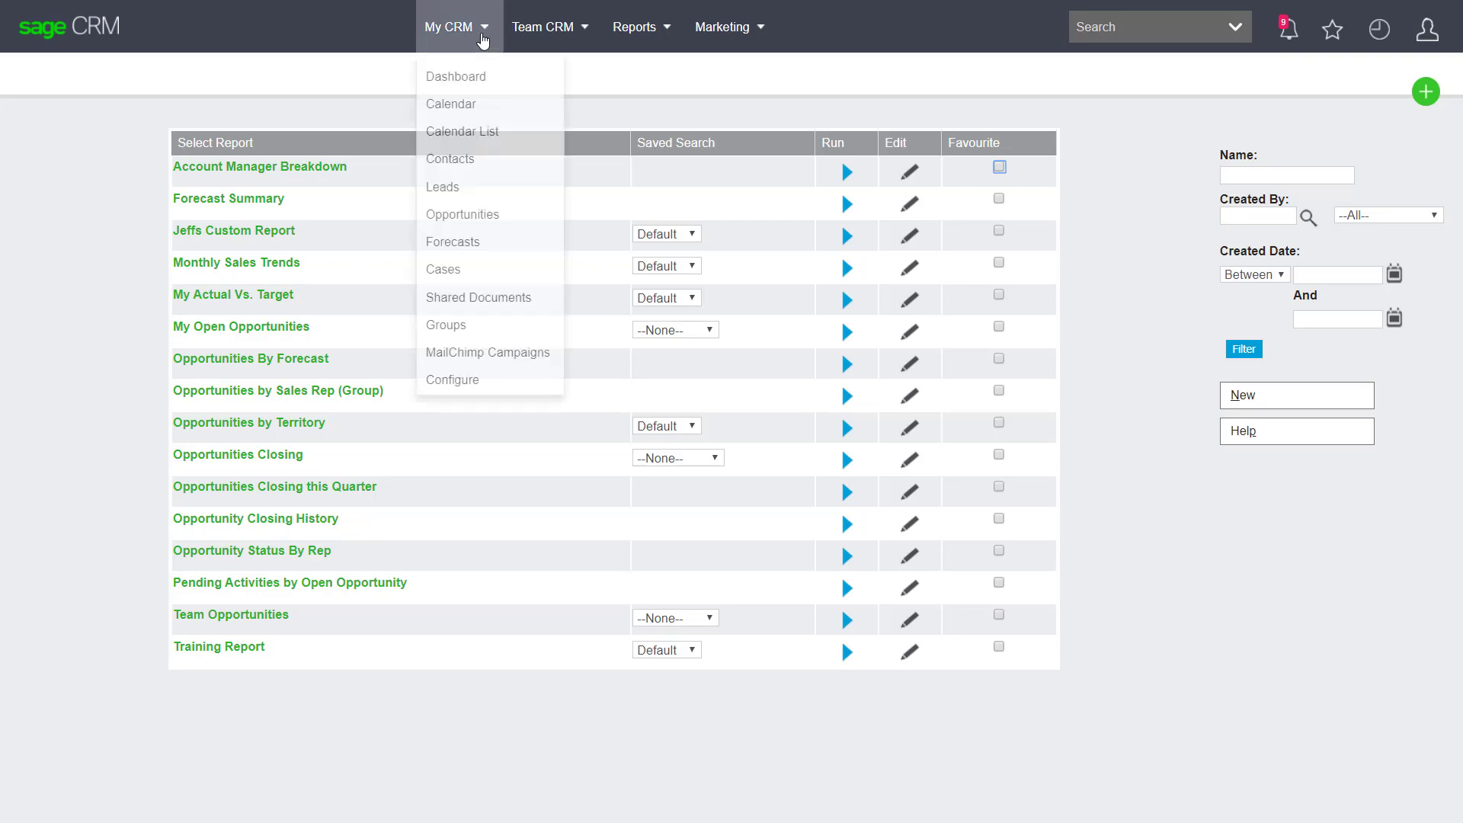
left_click(469, 79)
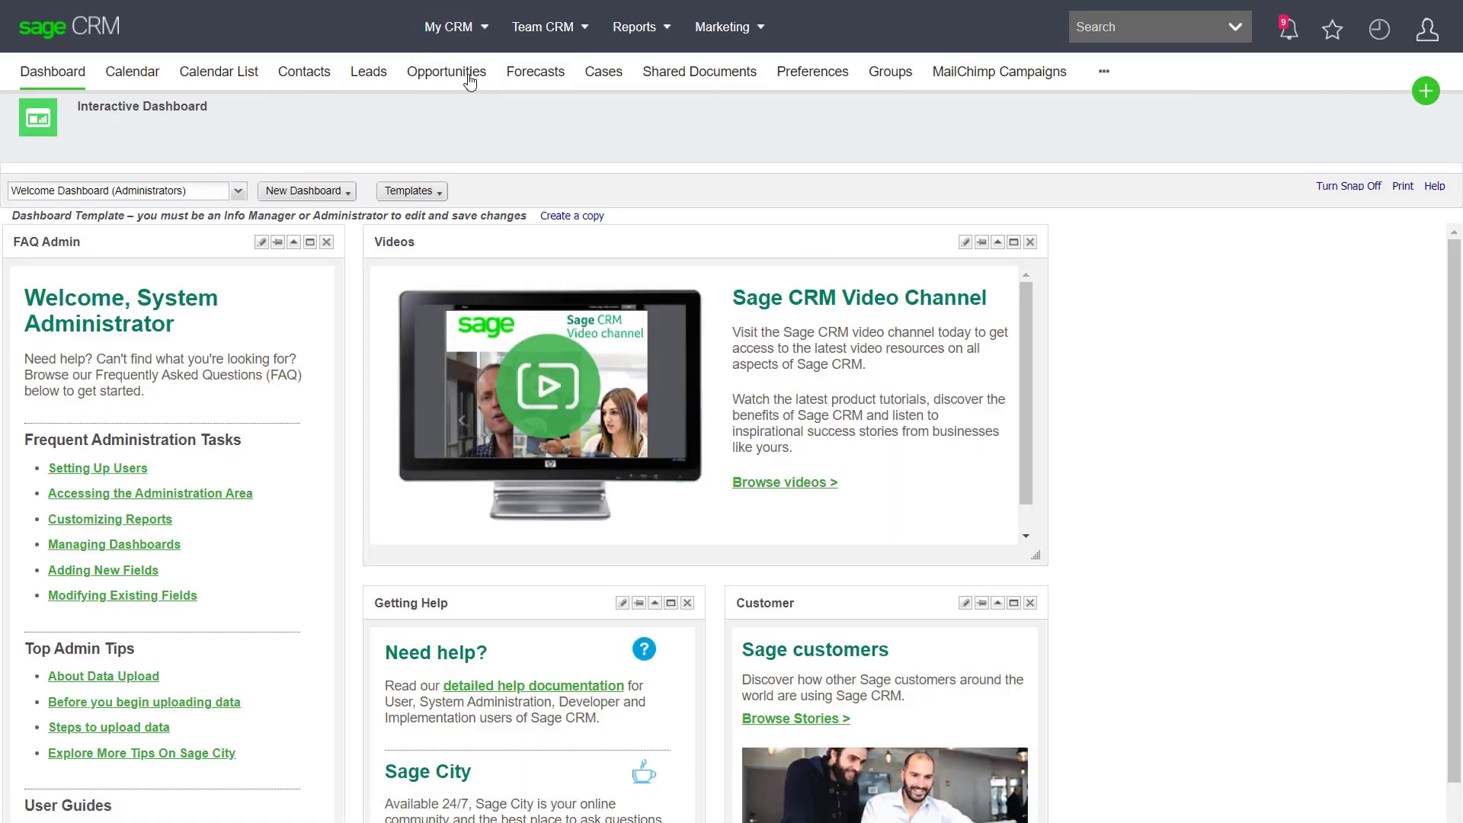
left_click(328, 190)
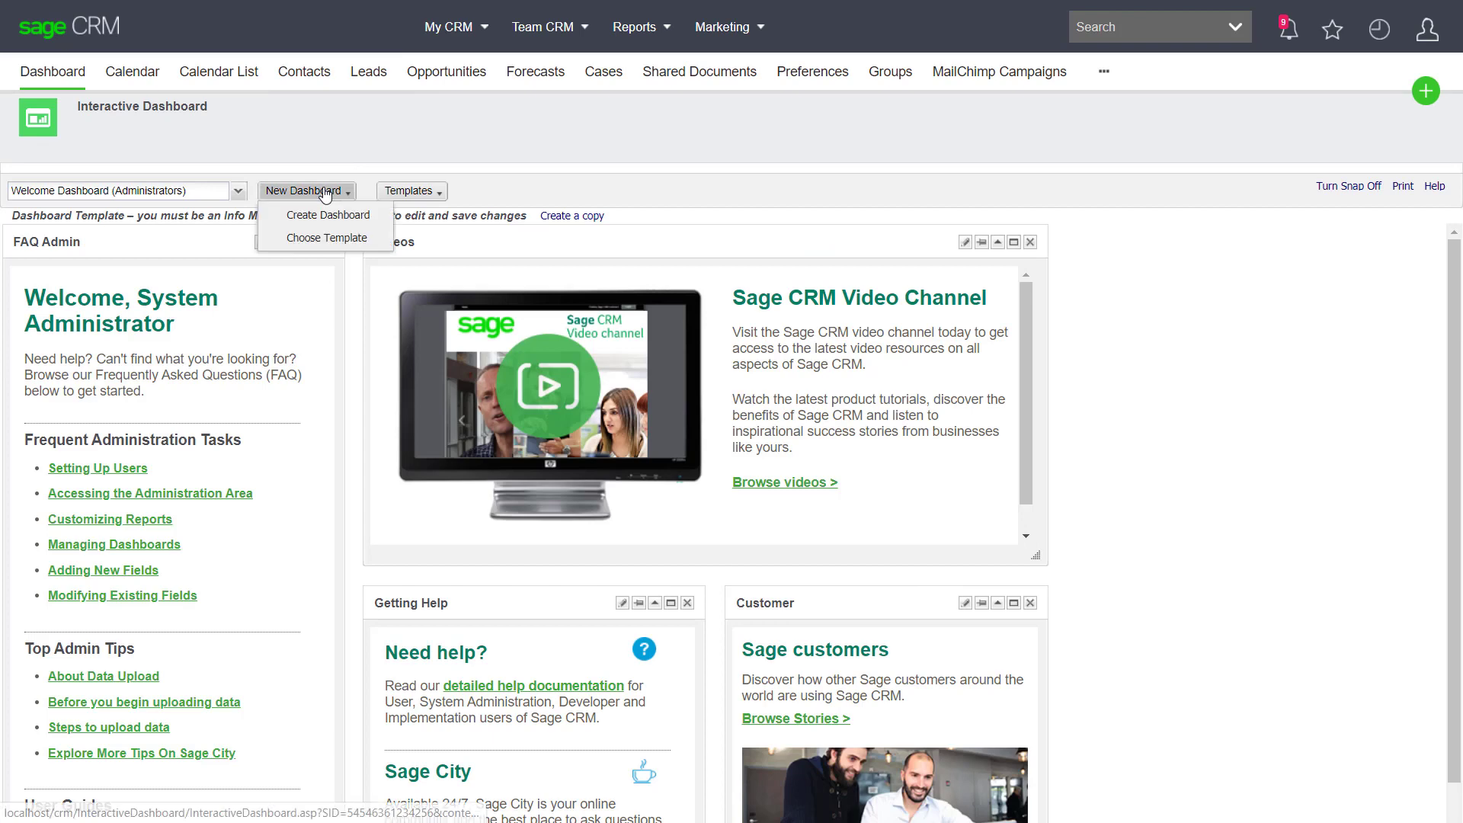
left_click(327, 215)
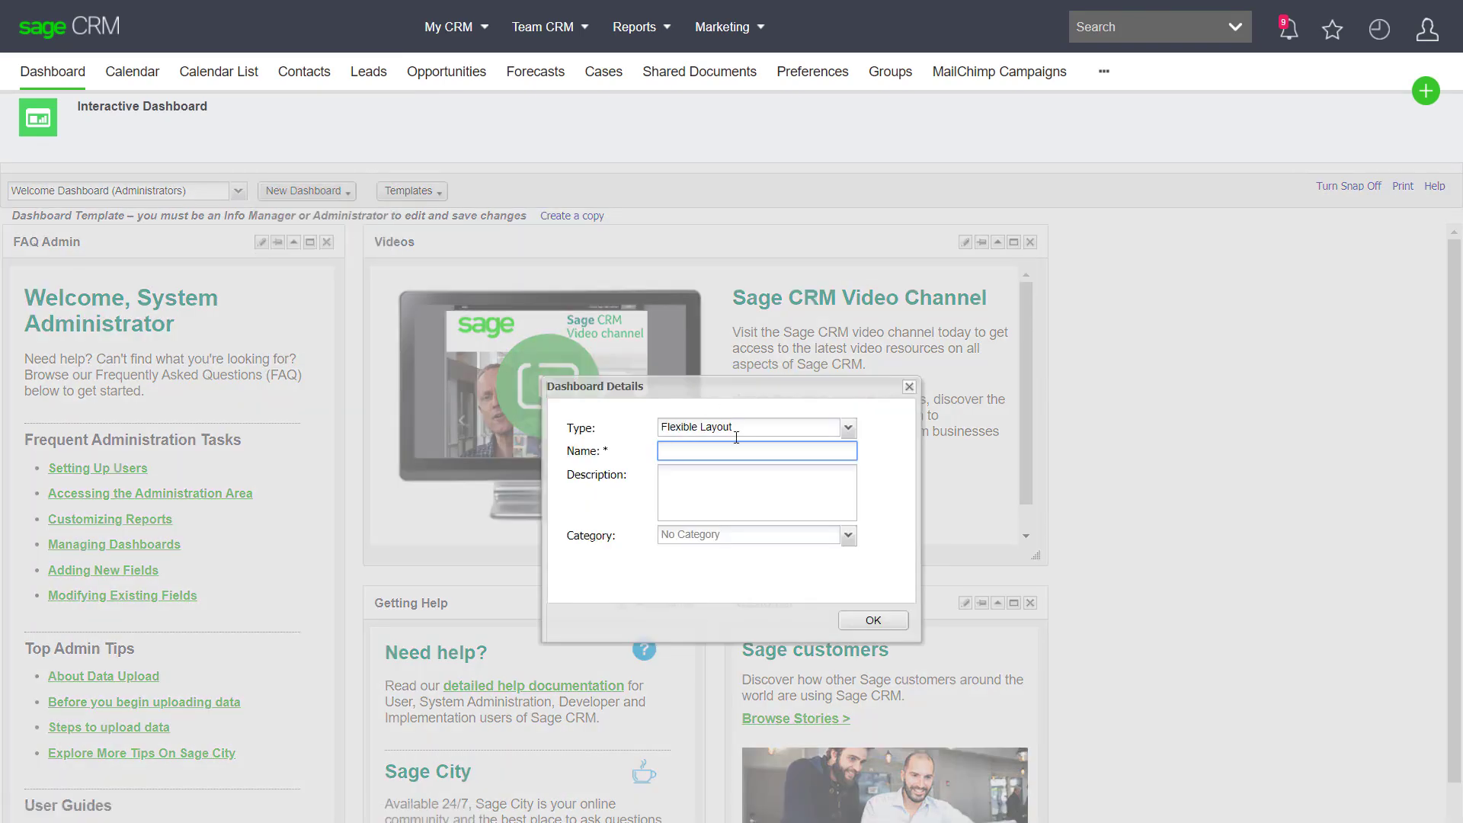
Create a dashboard named 'Training Dashboard' without using a gadget template.
type("Training Dashboard")
left_click(877, 619)
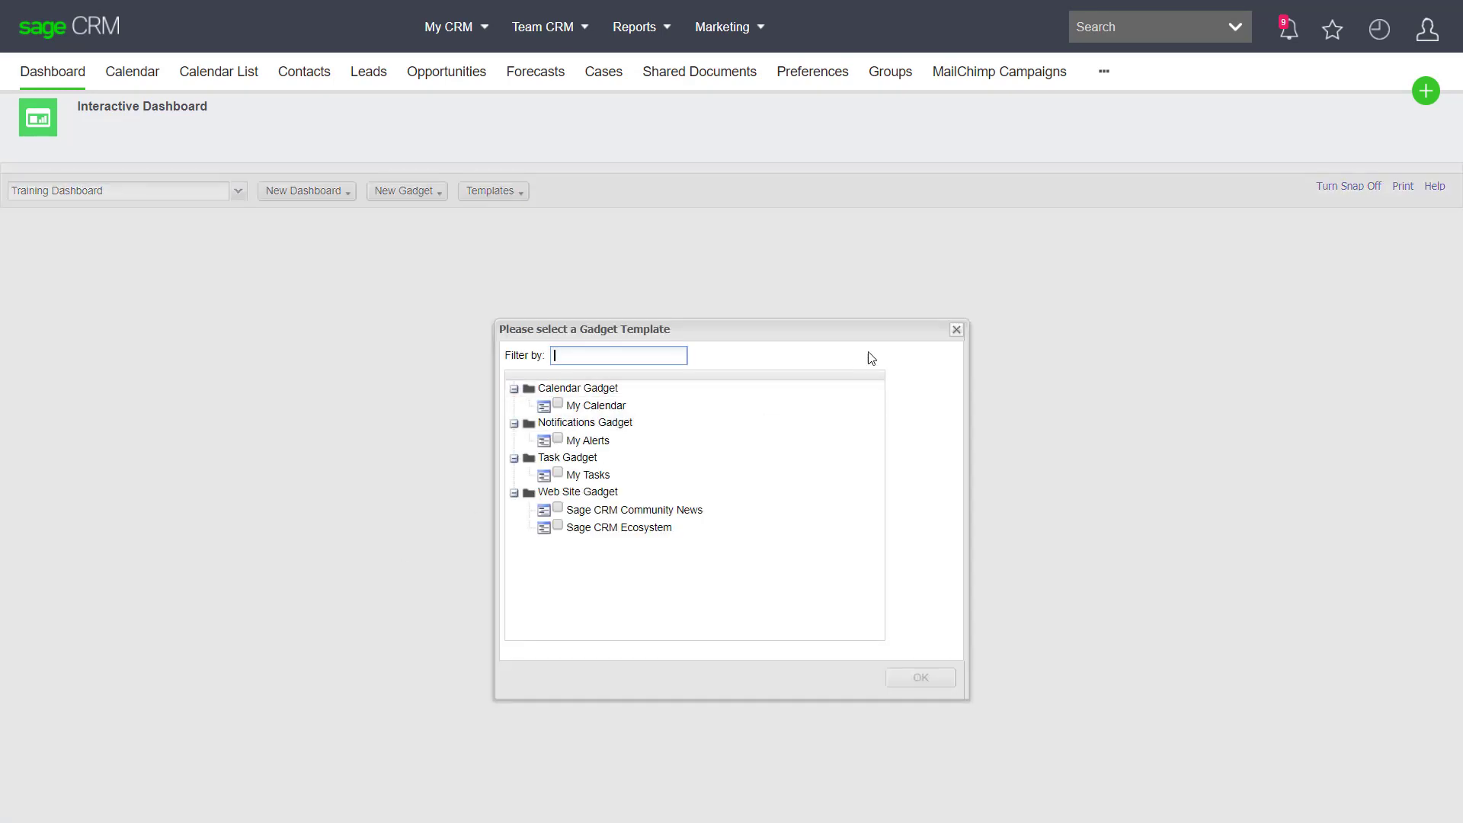
left_click(956, 330)
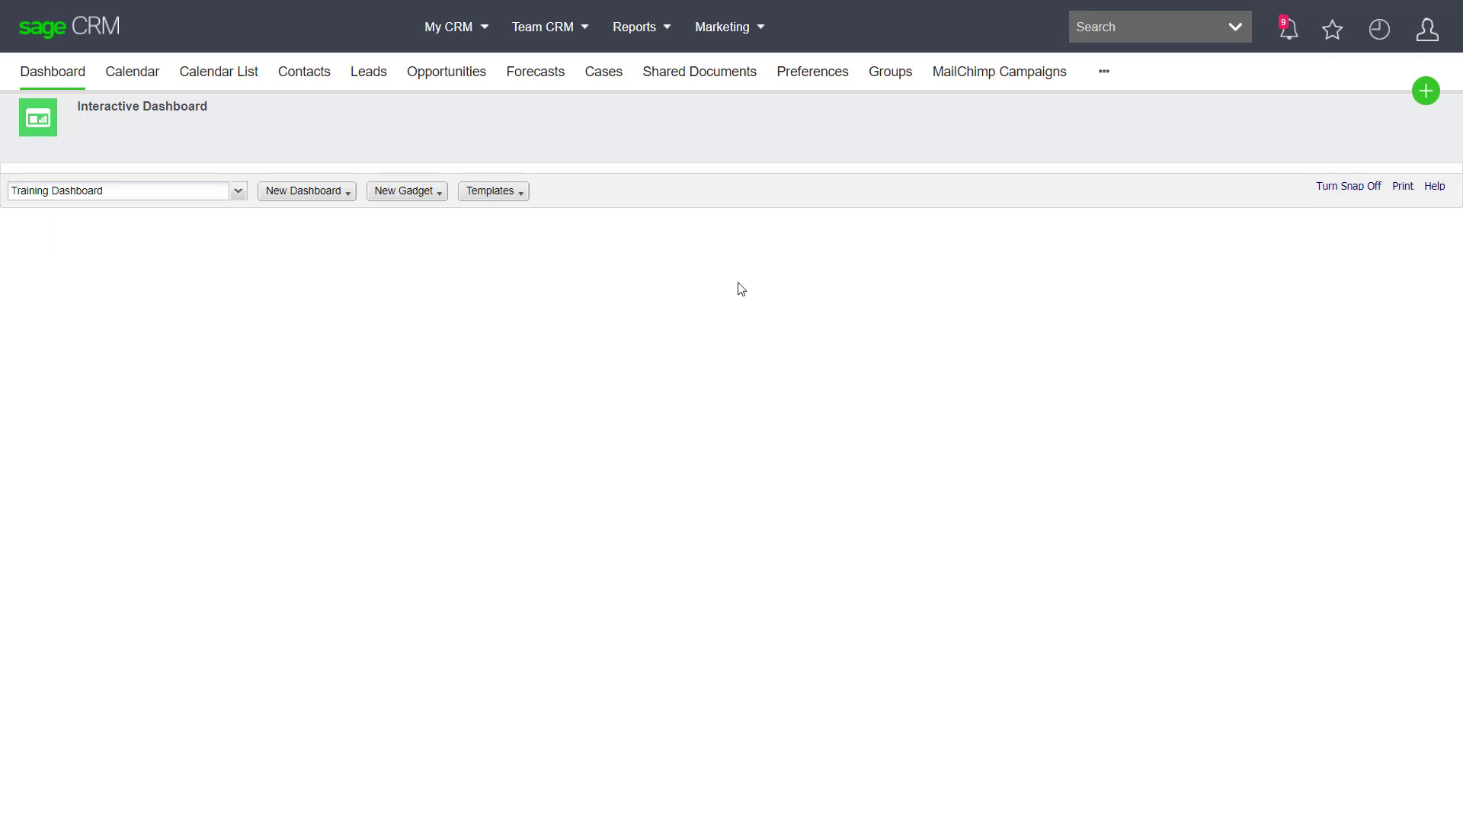
left_click(439, 198)
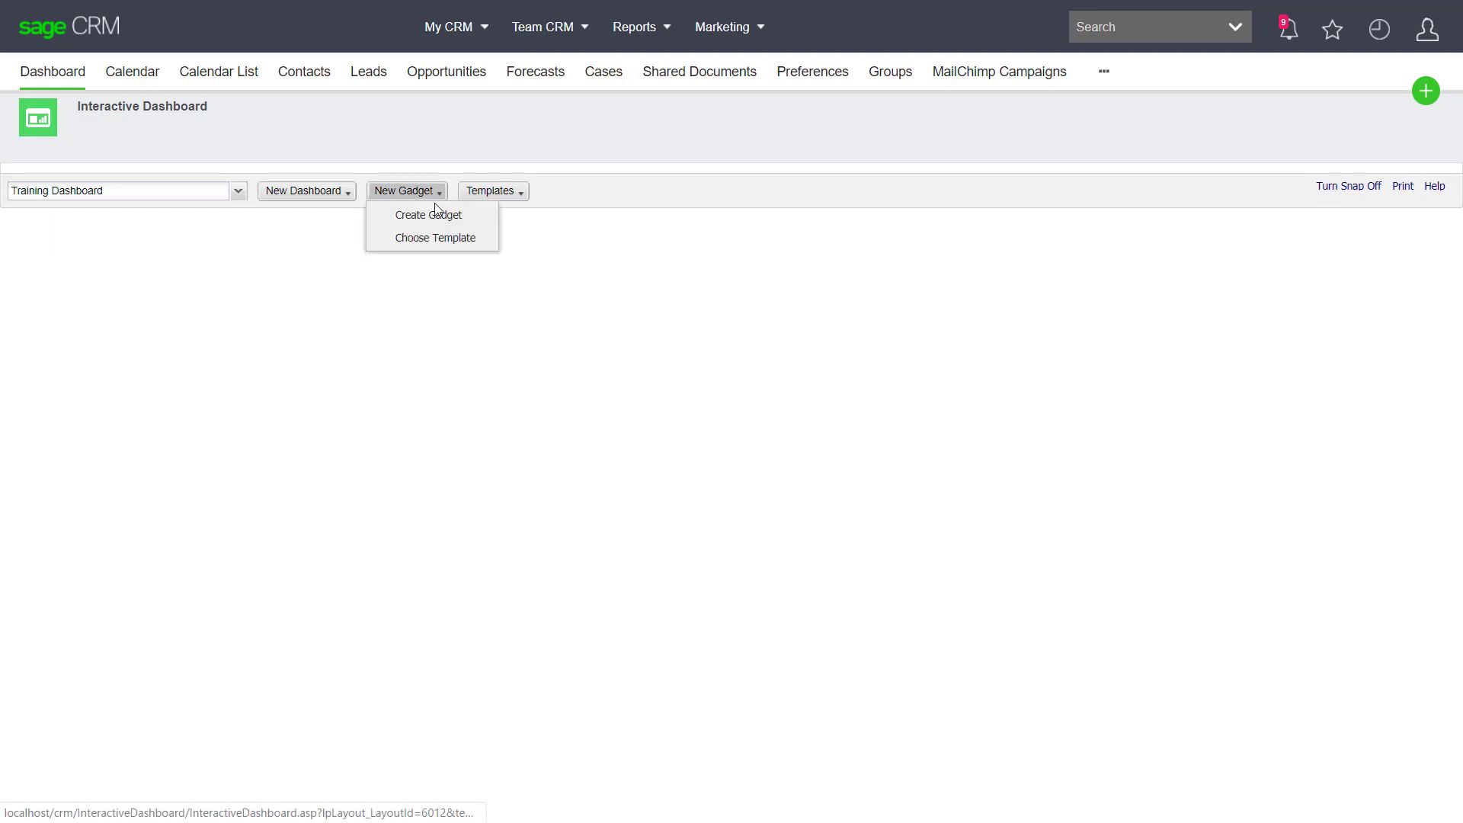
Create a new List gadget based on Opportunity records.
left_click(430, 215)
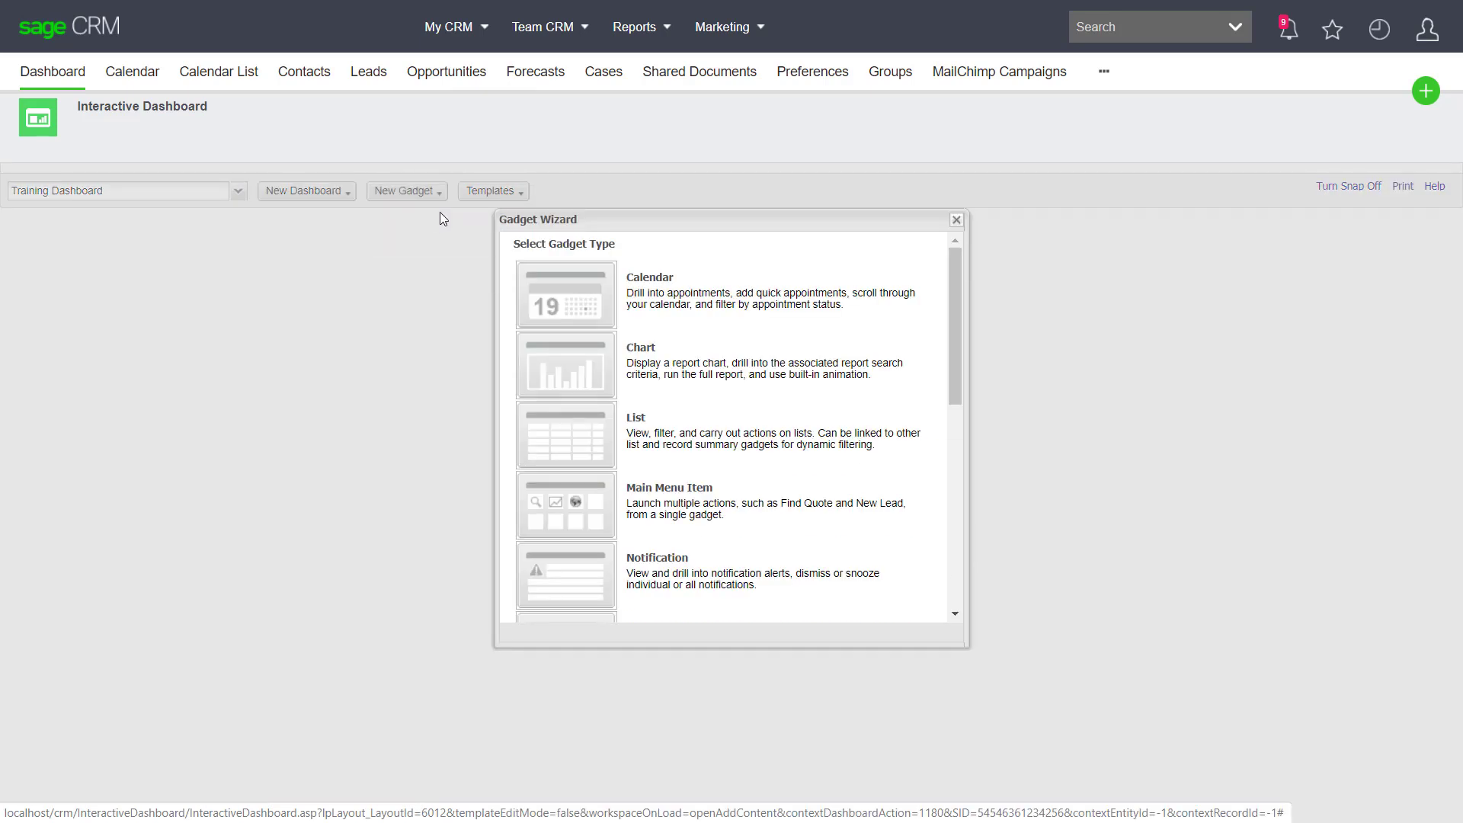
left_click(583, 441)
left_click(582, 411)
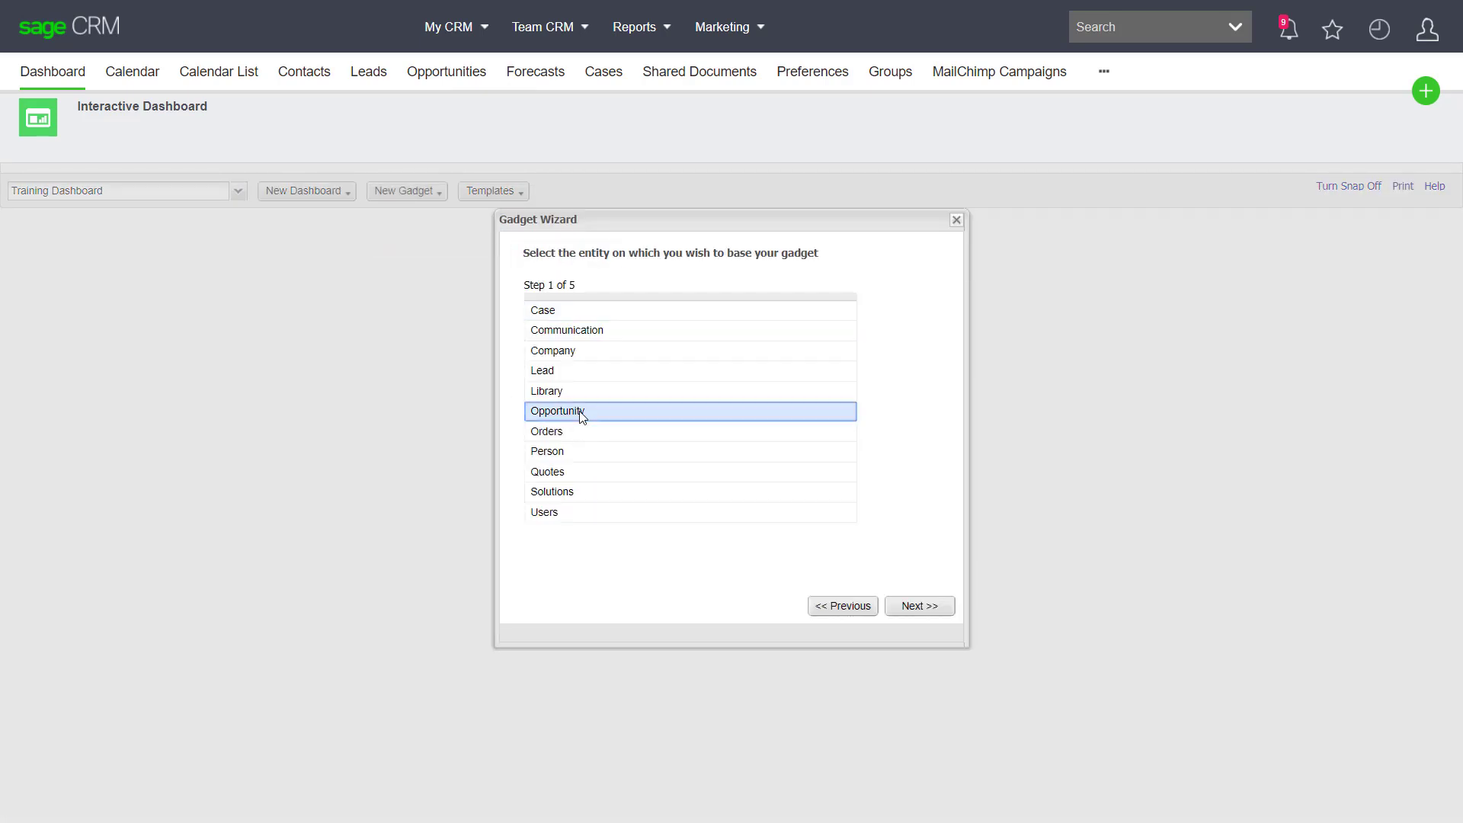
left_click(929, 607)
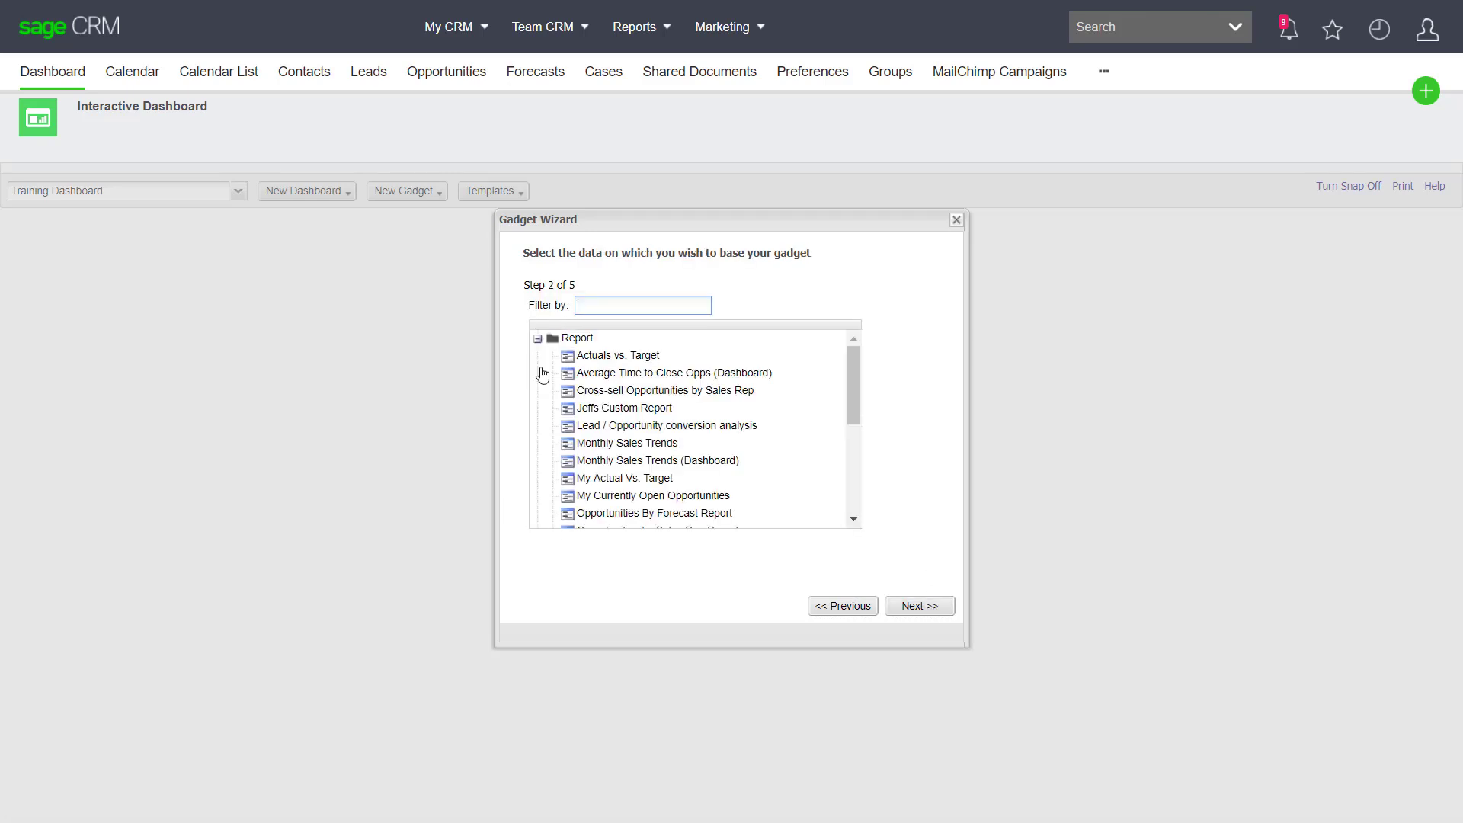
Select Training Report as the gadget's data source.
left_click_drag(854, 372, 877, 487)
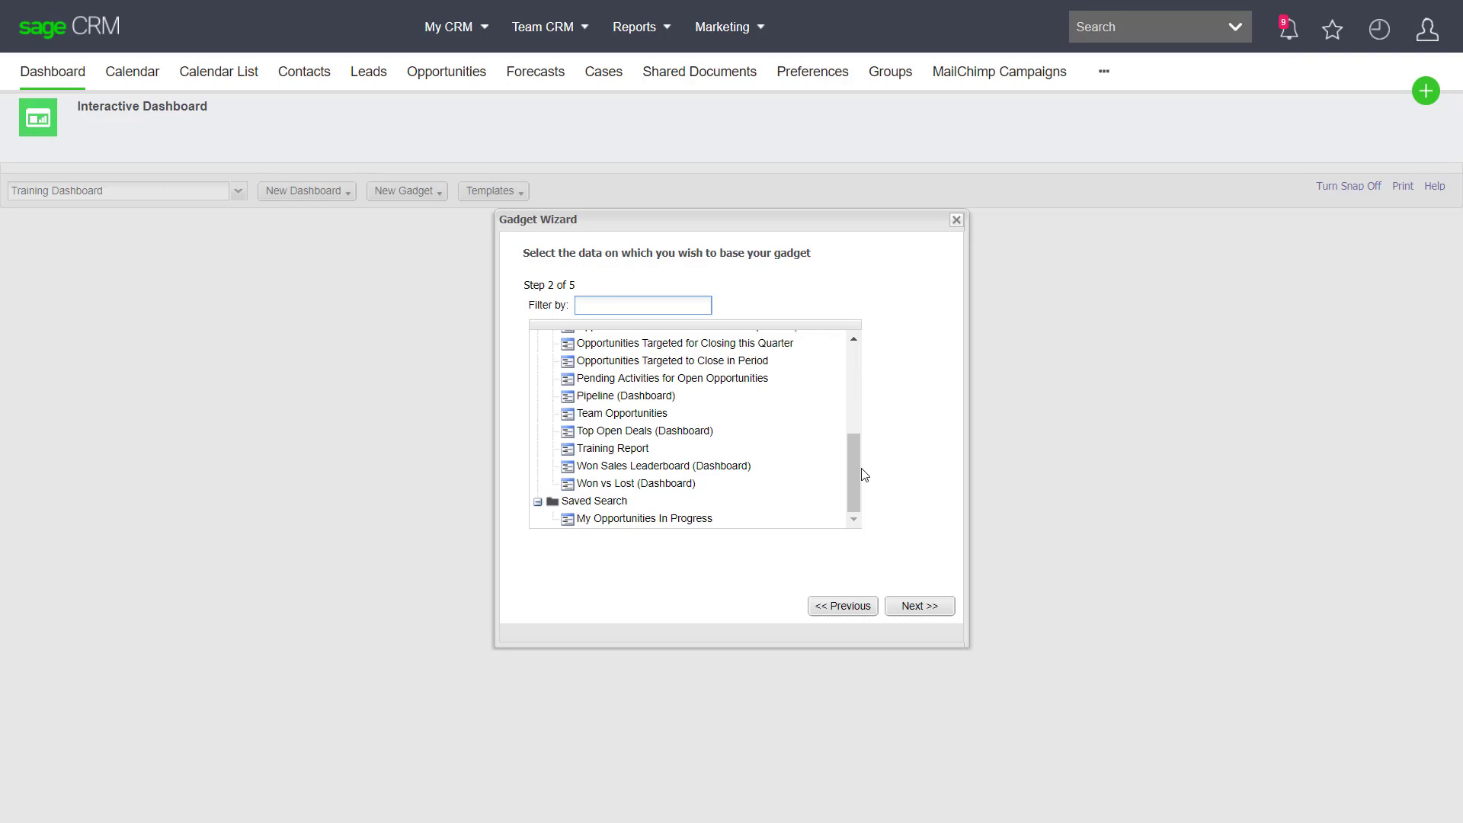
left_click(854, 433)
left_click(868, 375)
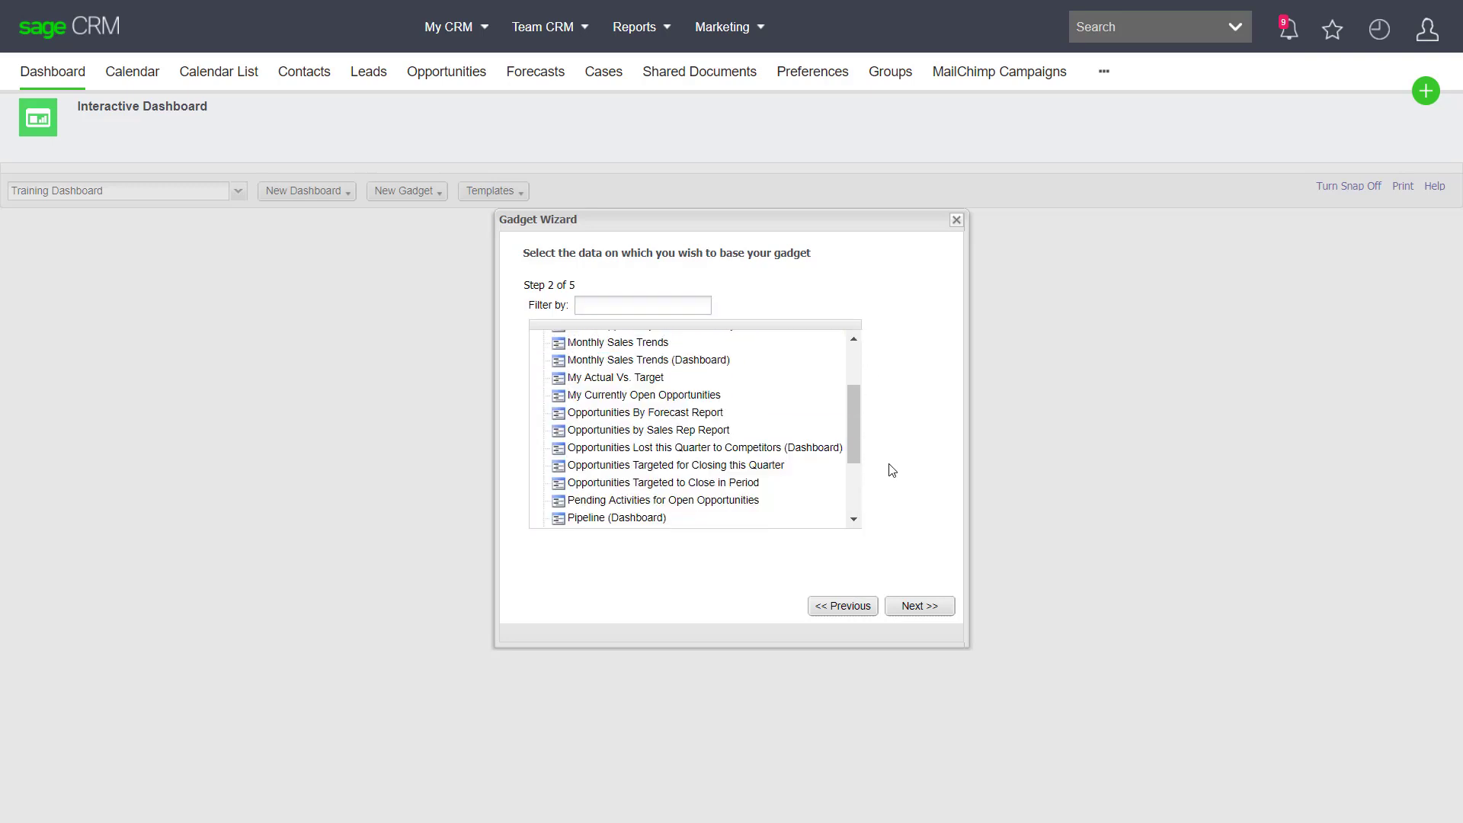
left_click_drag(858, 413, 854, 355)
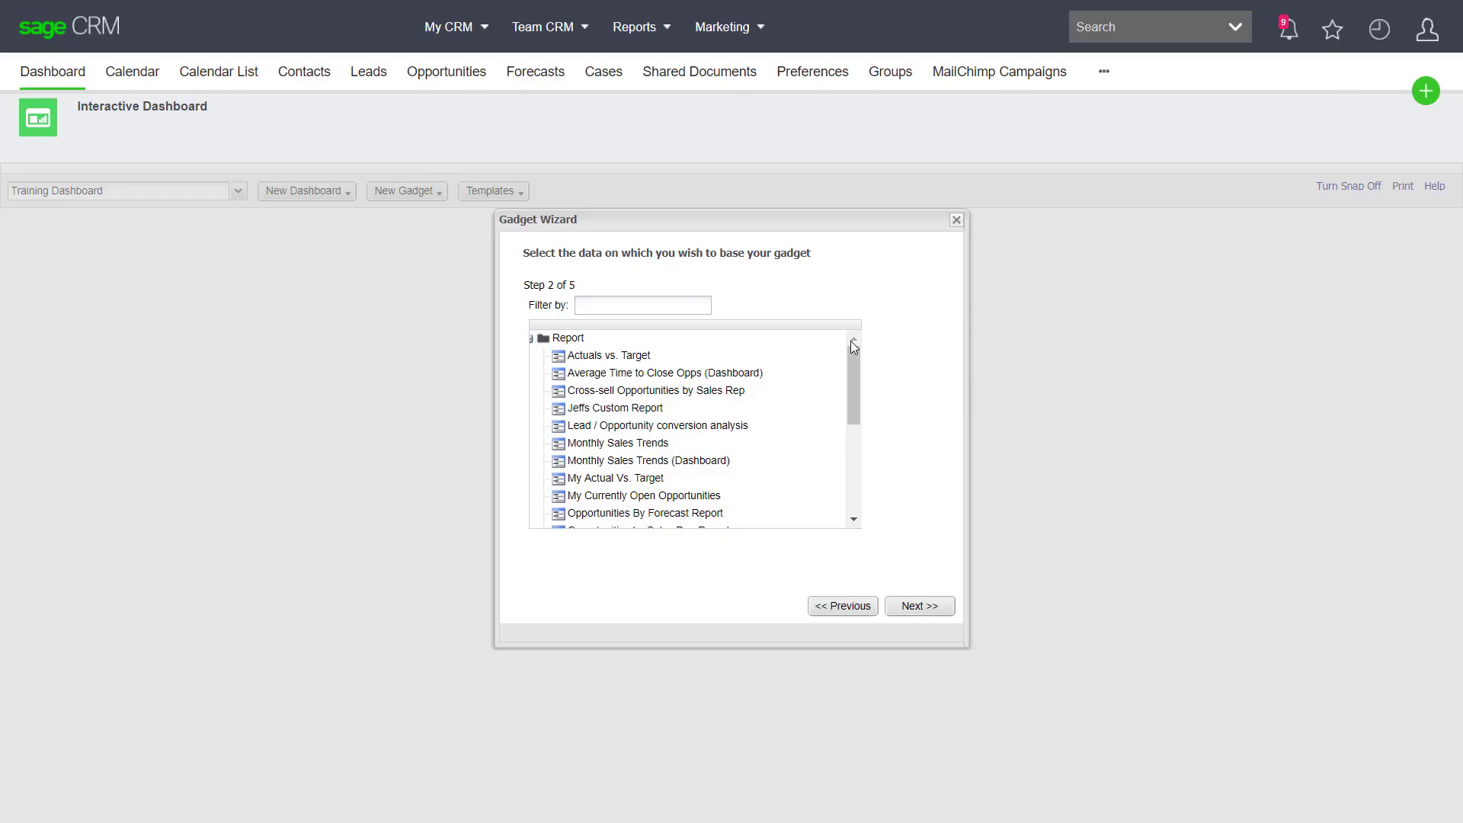
left_click_drag(854, 385, 859, 481)
left_click(630, 469)
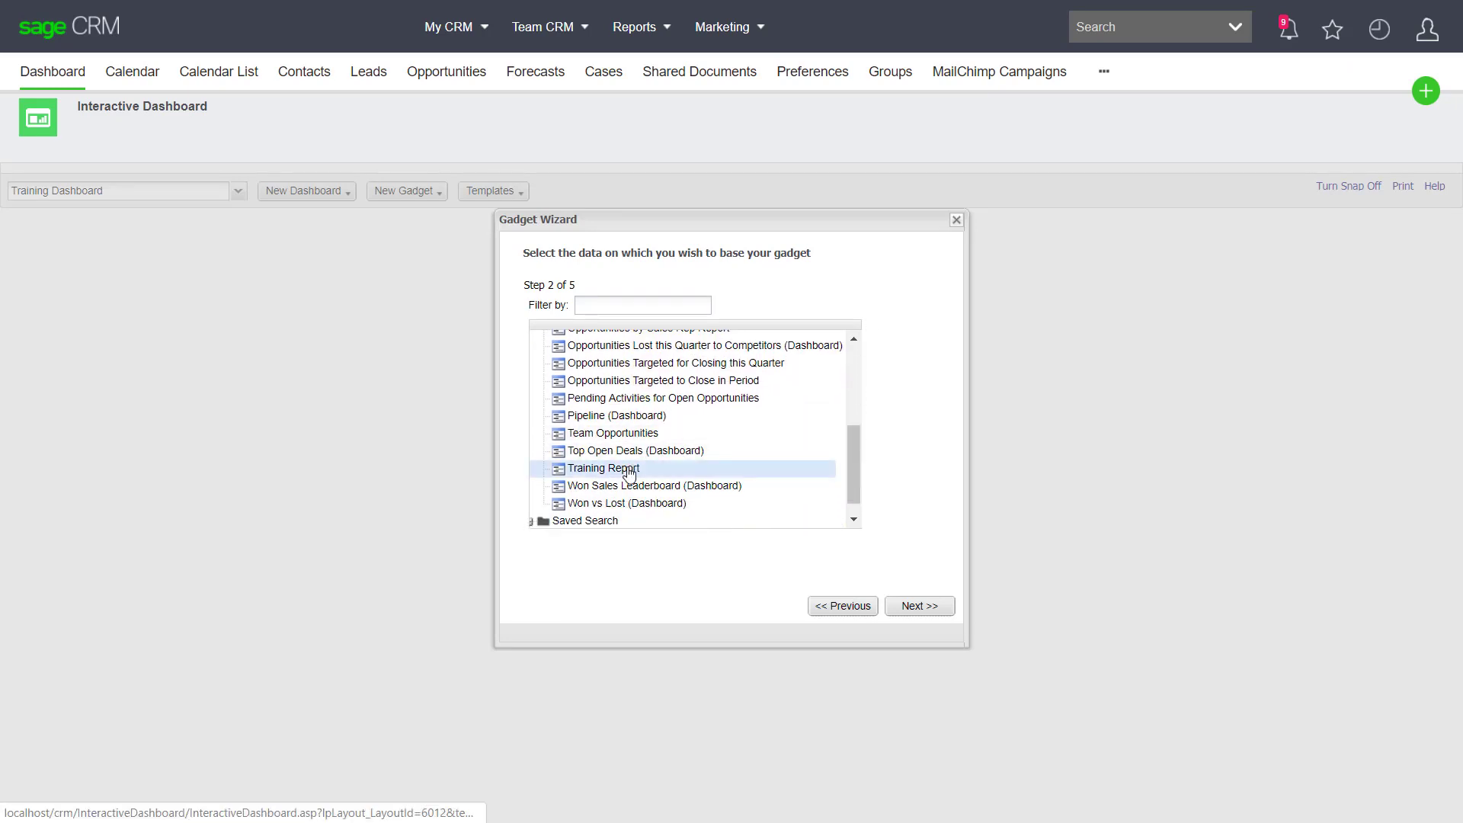
left_click(923, 605)
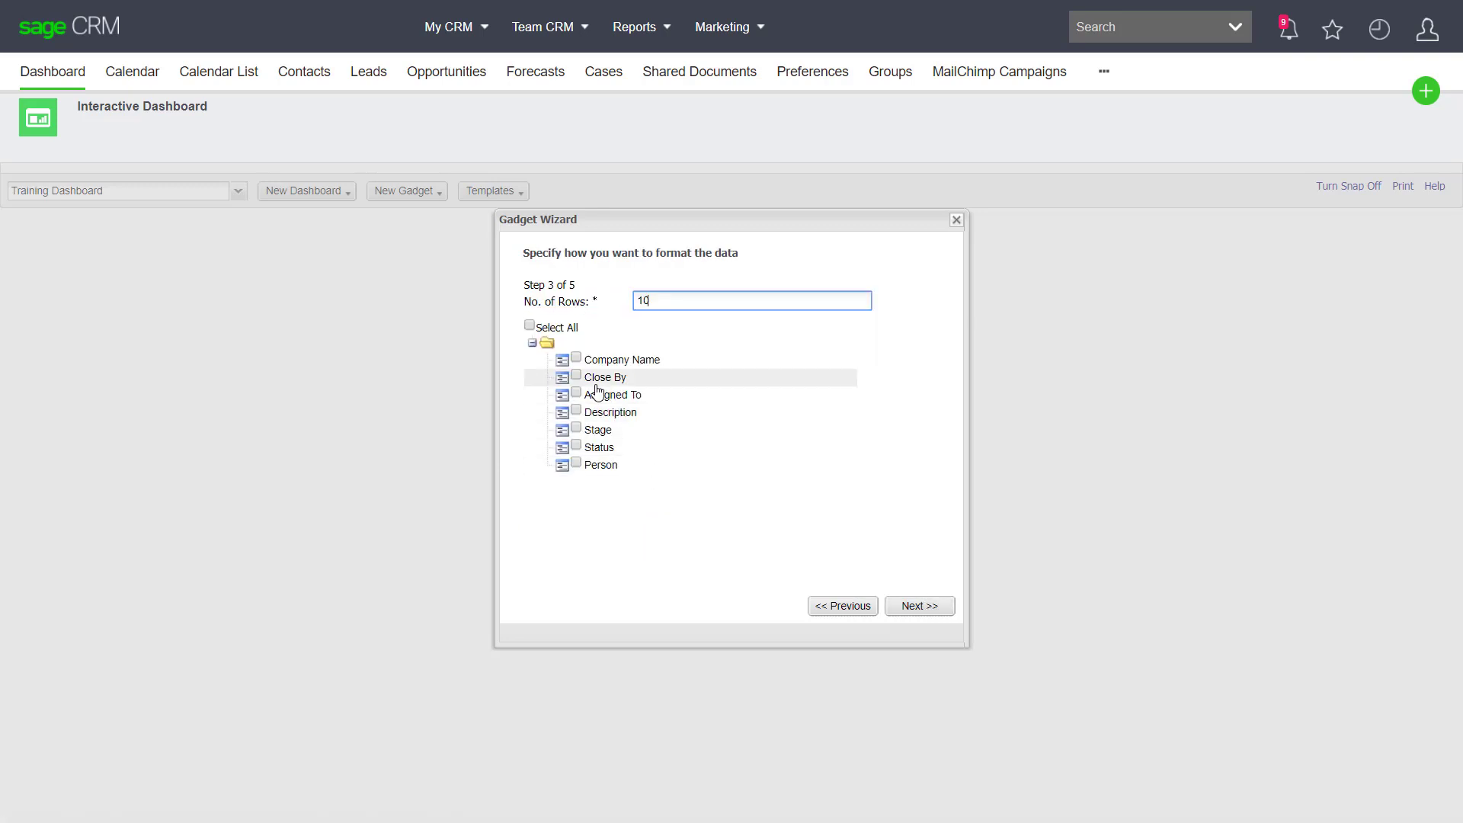
Include all fields, default action Go to List or Report, drill-down New Appointment, and the workflow column.
left_click(529, 326)
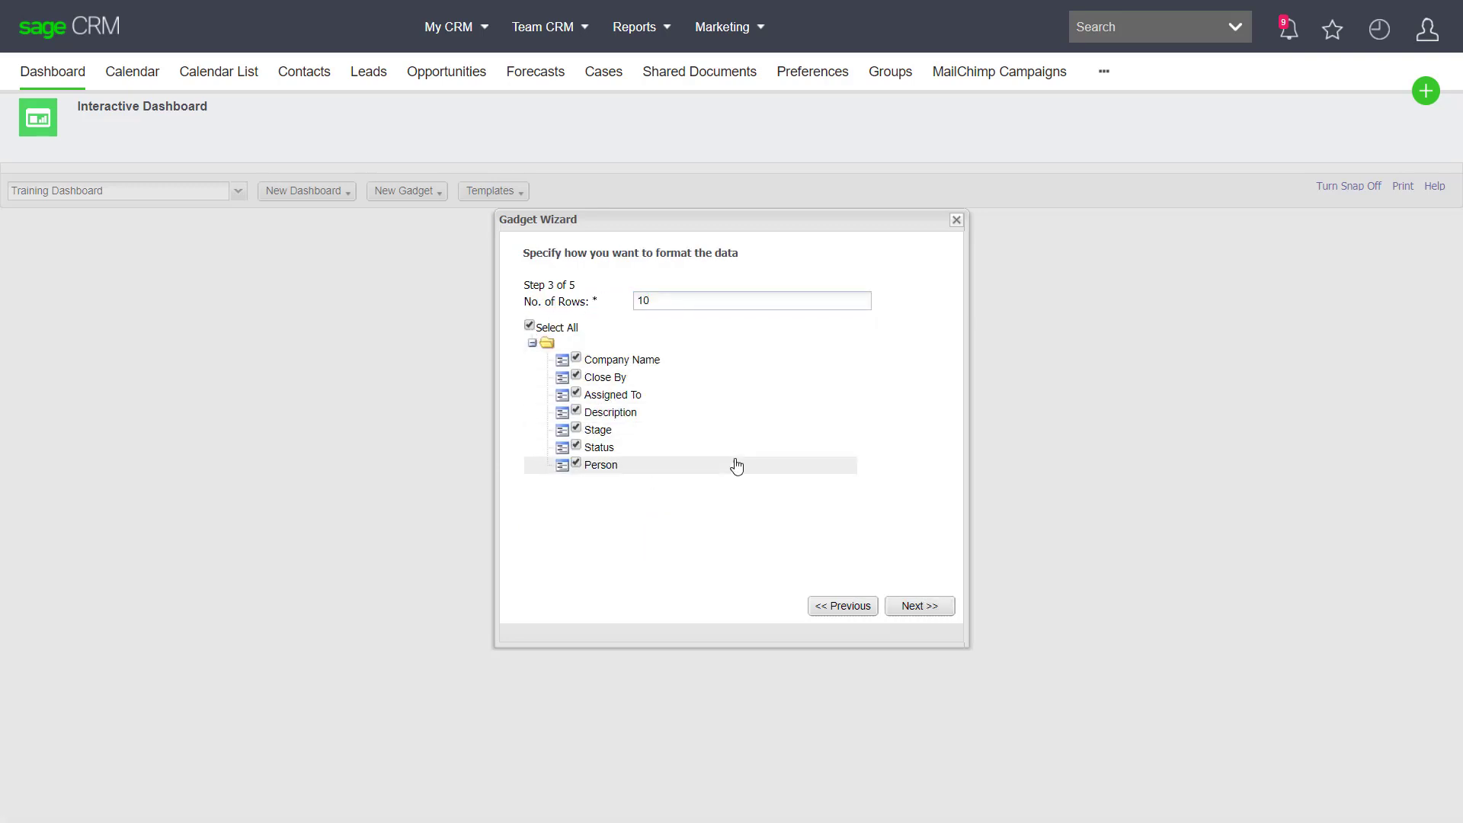
left_click(913, 607)
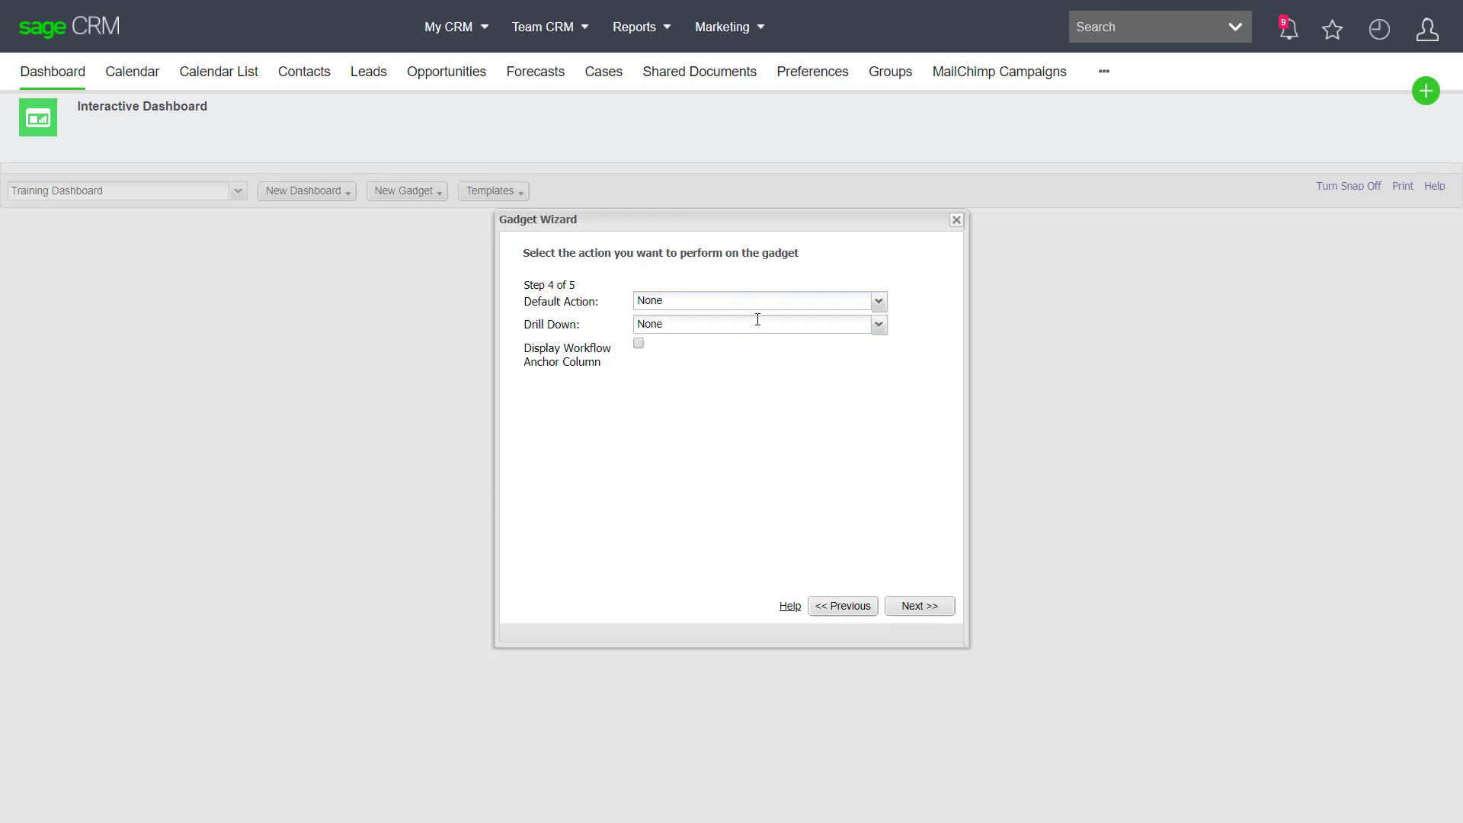
left_click(879, 302)
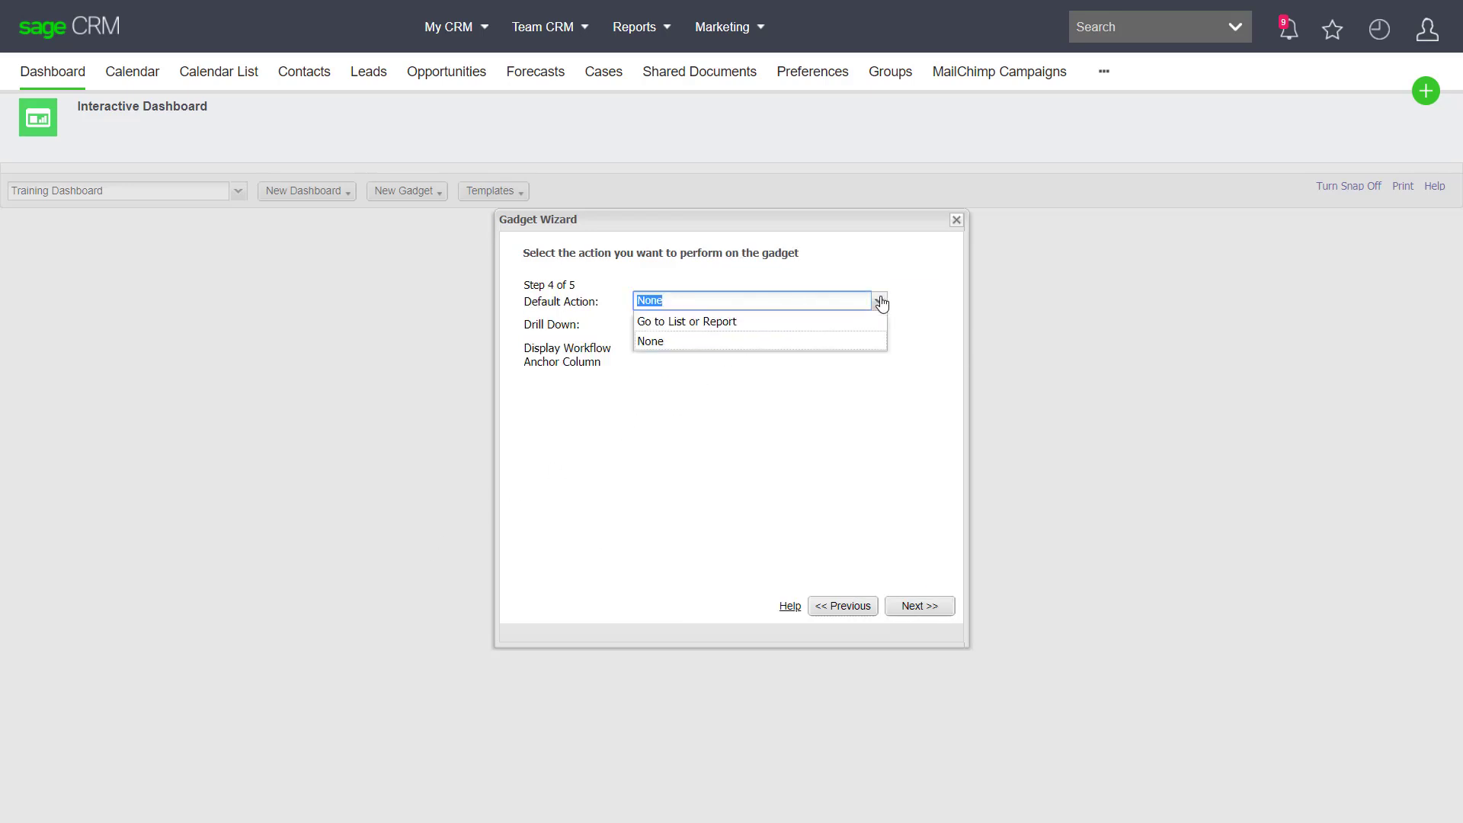
left_click(699, 321)
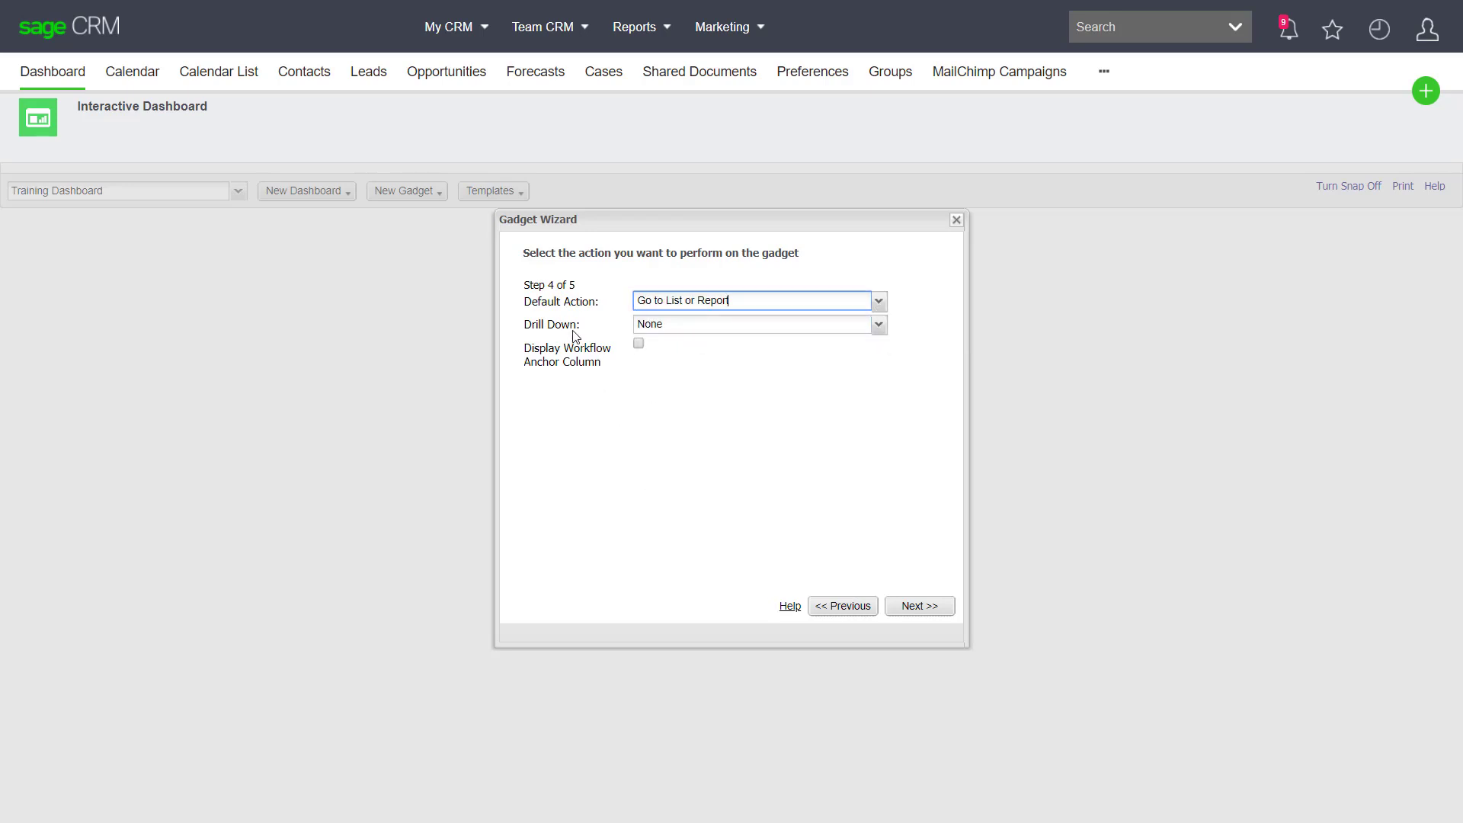
left_click(880, 325)
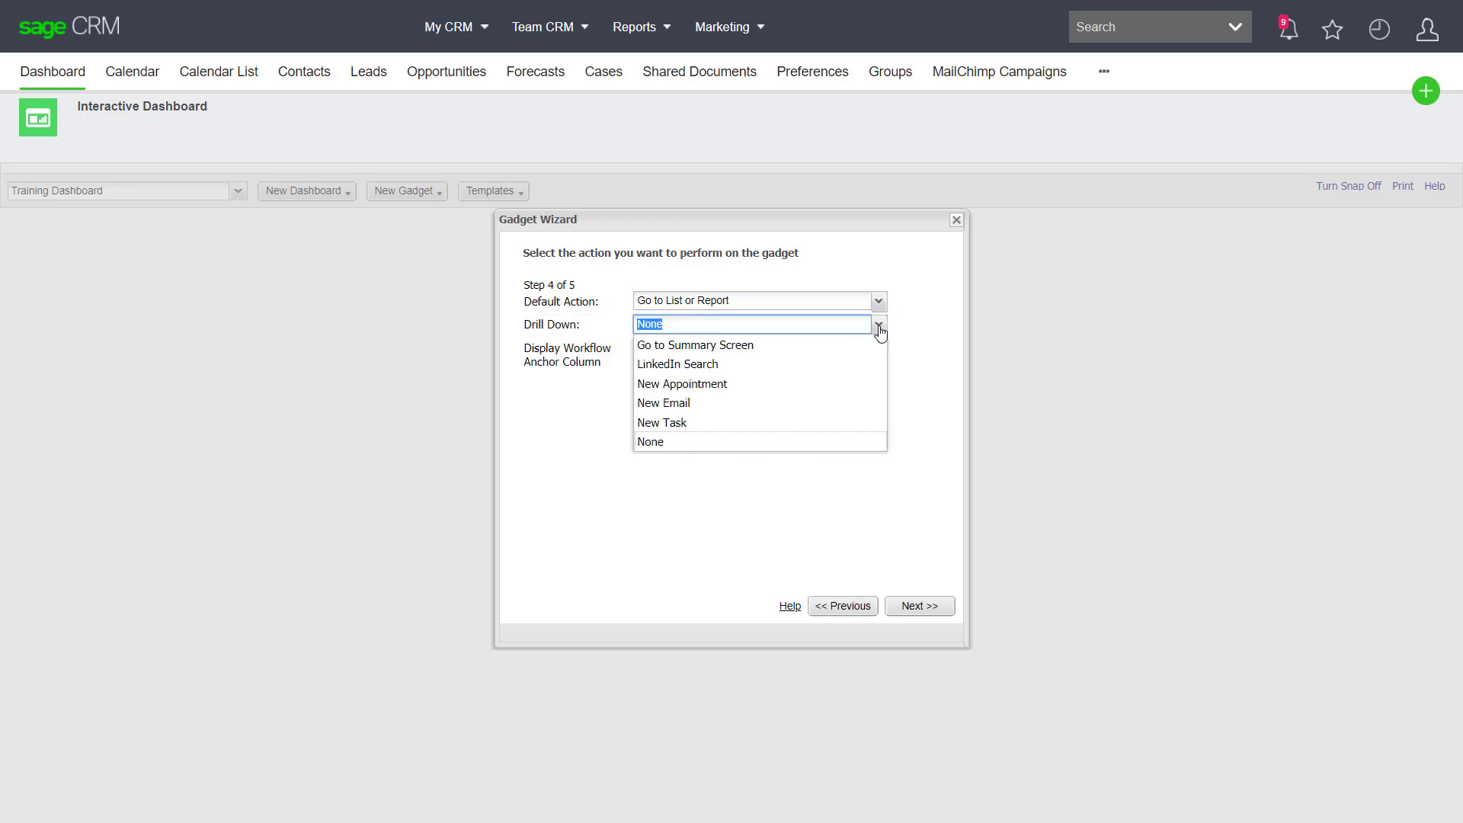
left_click(718, 385)
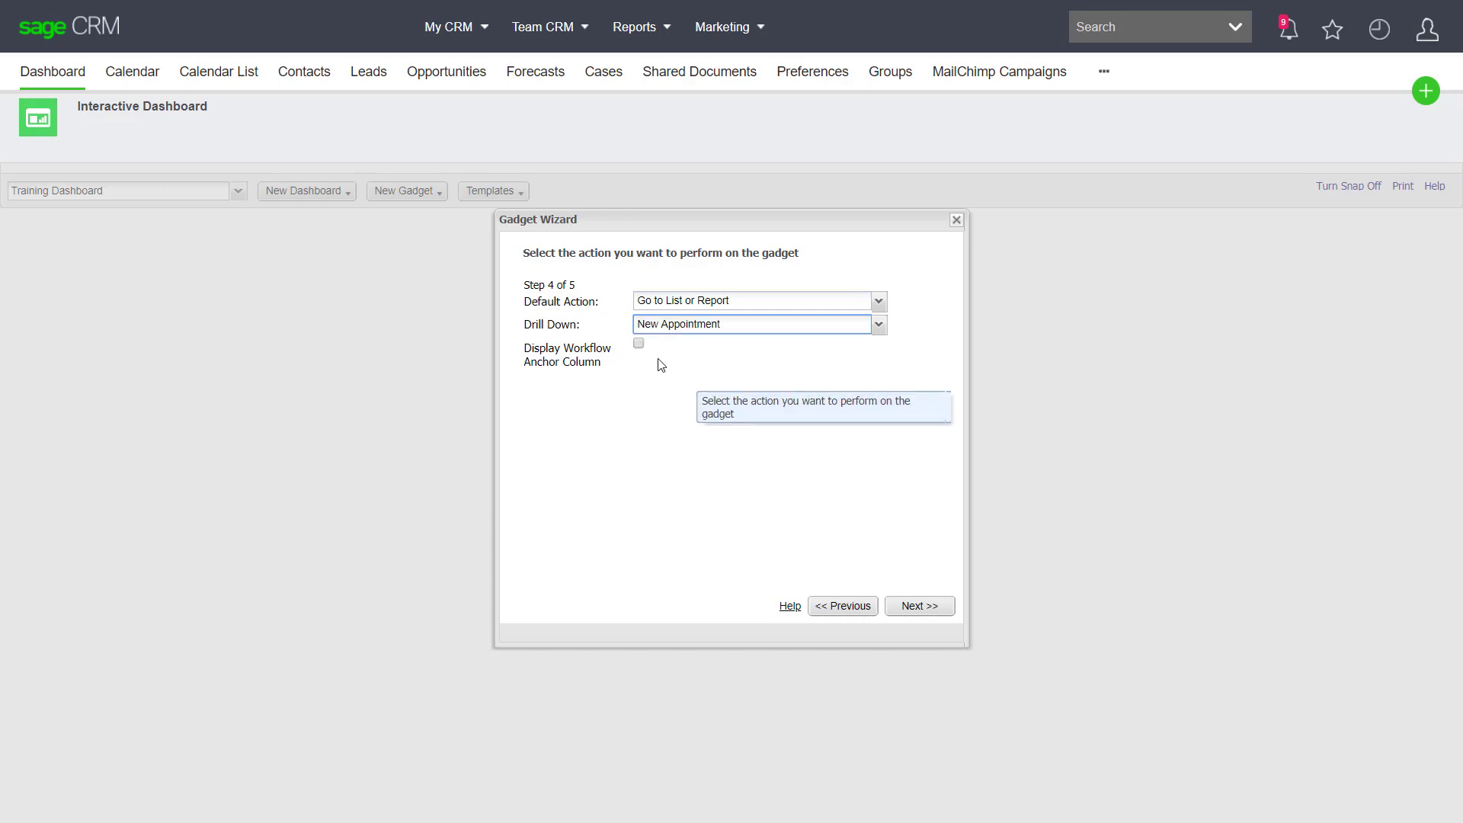
left_click(639, 343)
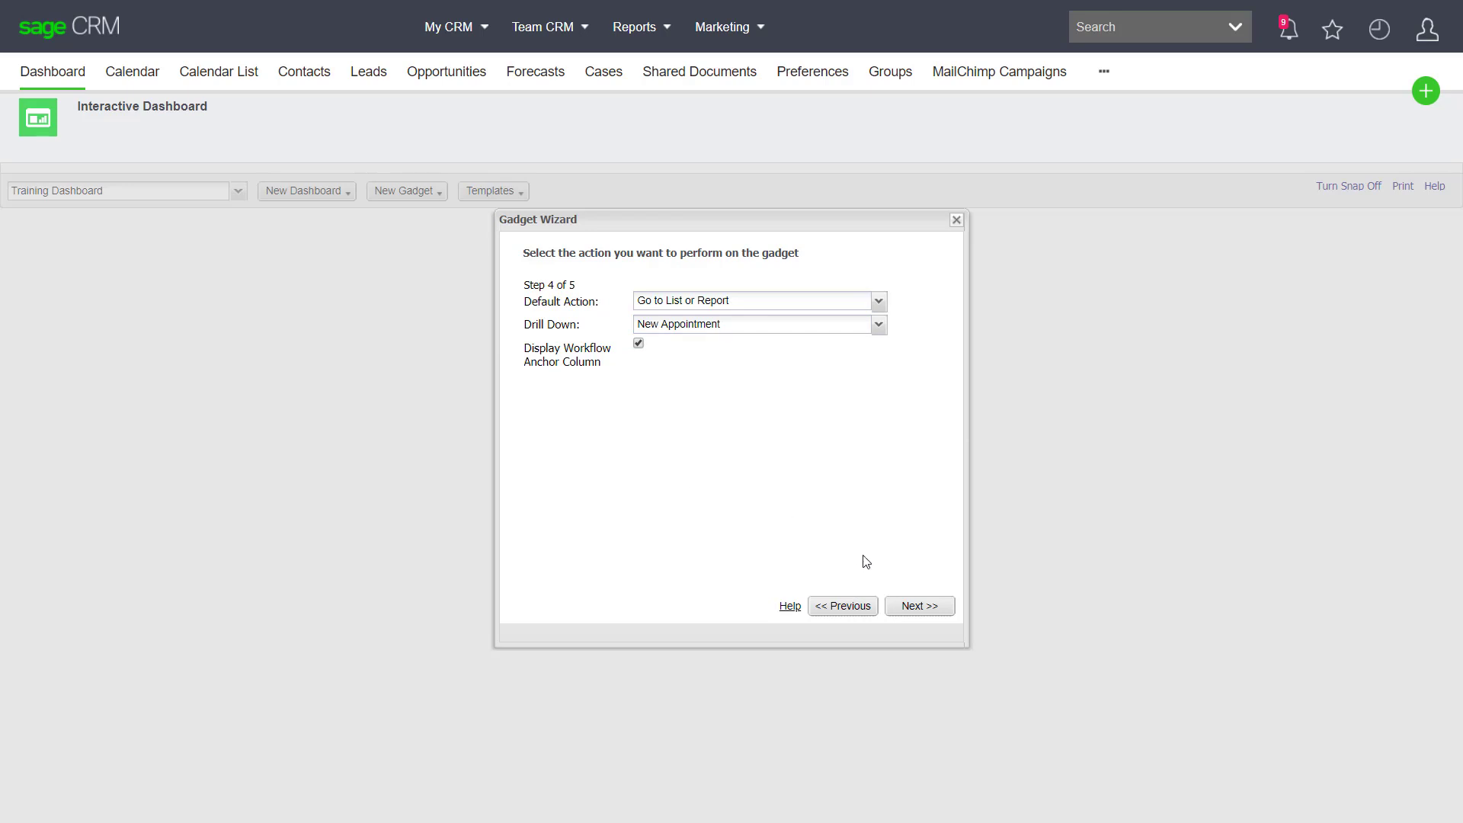
Name the gadget 'Sales List' and finish the wizard.
left_click(919, 606)
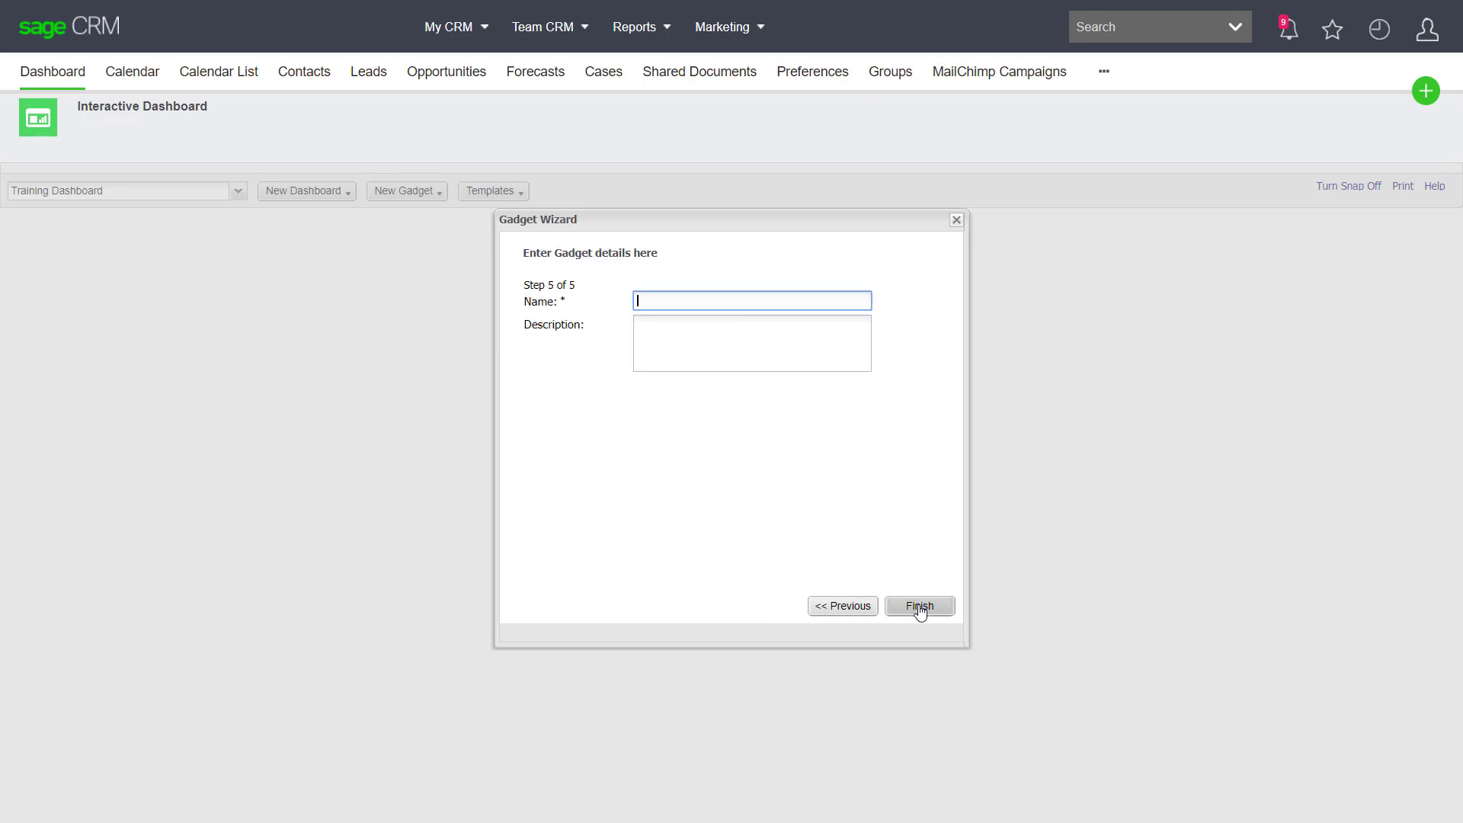
type("Sales List")
left_click(920, 606)
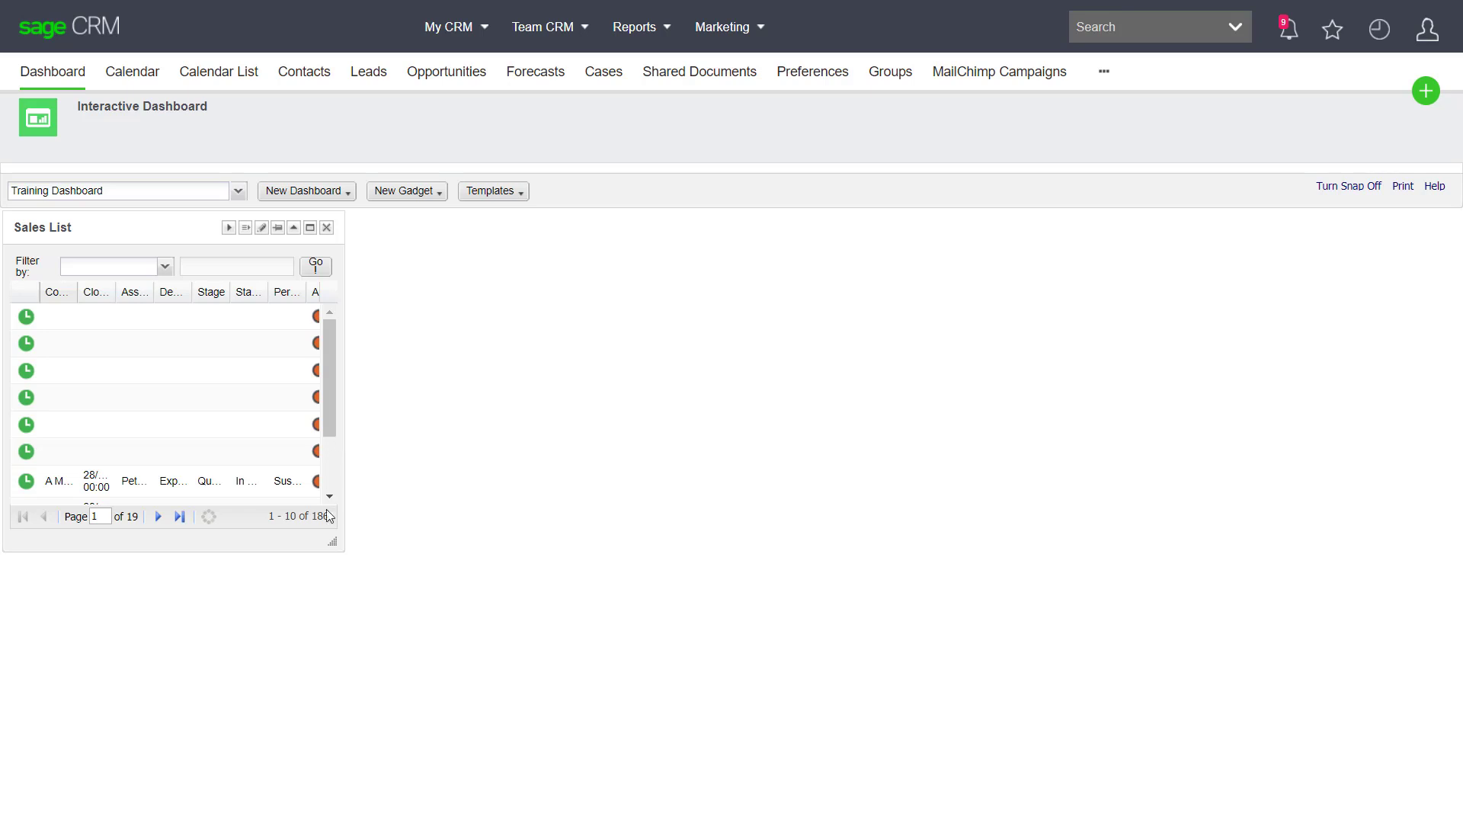
Enlarge the Sales List gadget to show full columns and more rows, sorted by Company Name descending.
left_click_drag(337, 543, 911, 609)
left_click_drag(965, 666, 991, 687)
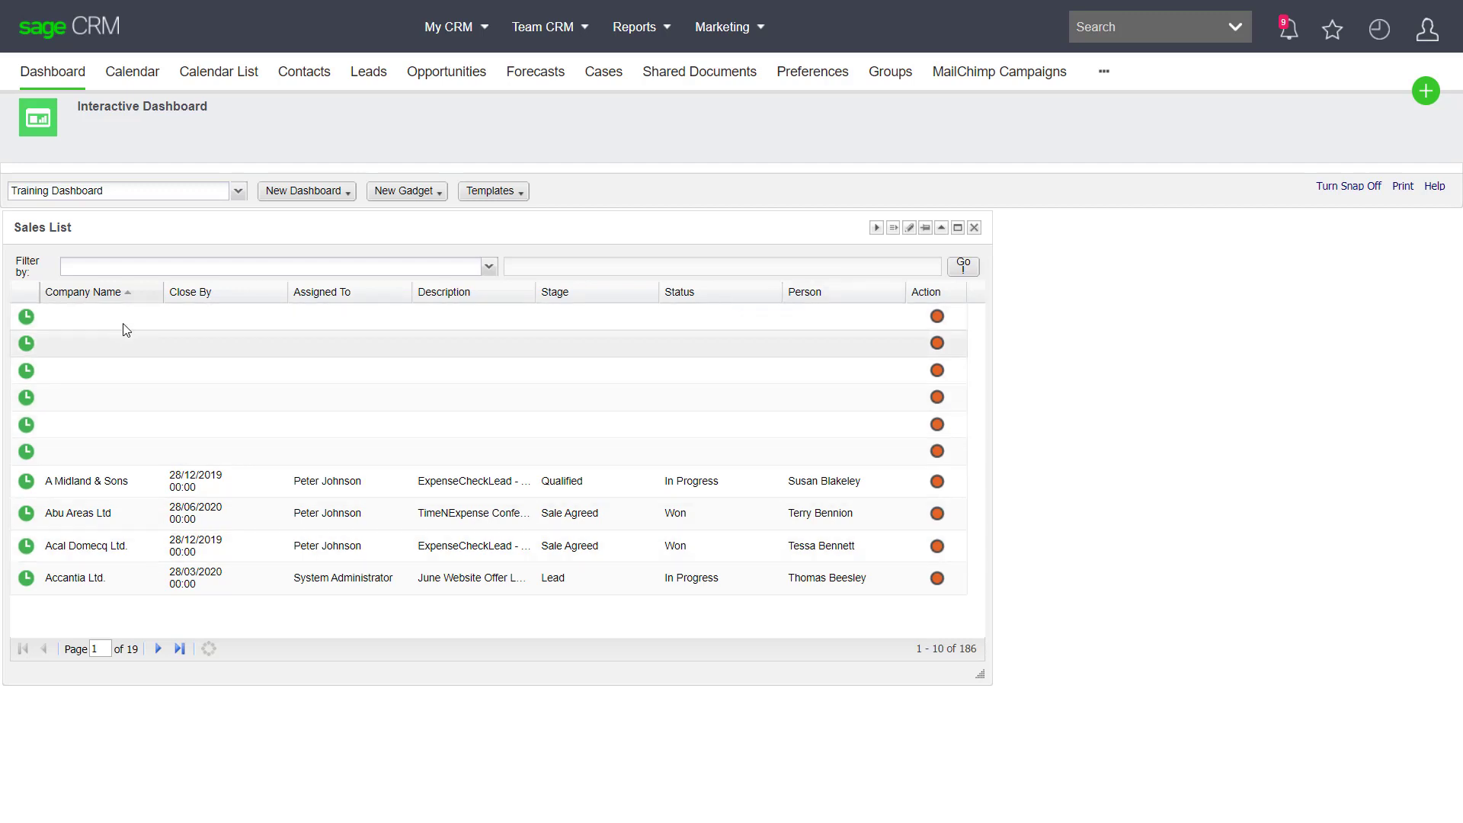
left_click(124, 296)
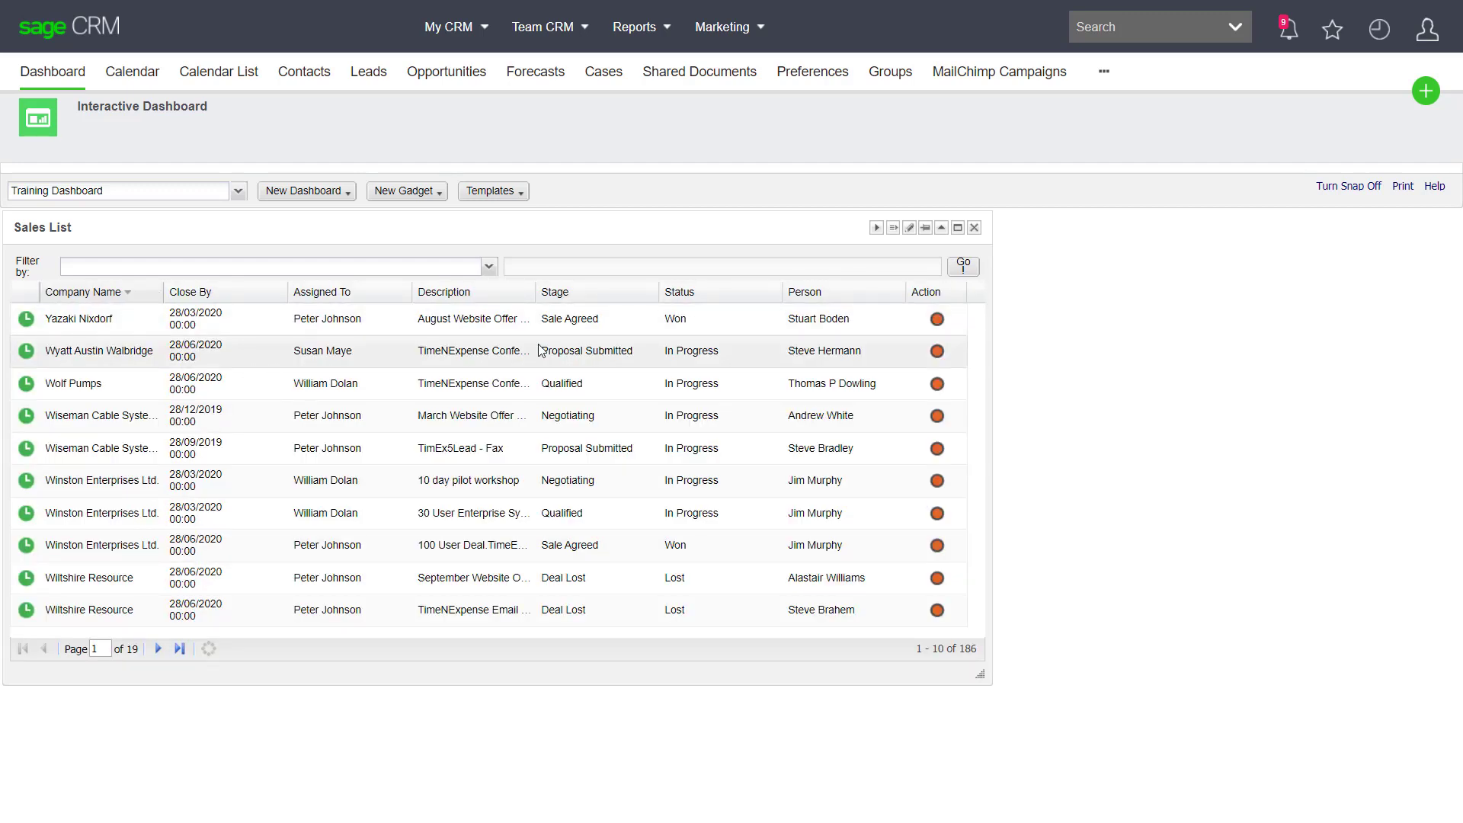
Progress the TimeNExpense Conference Visitor opportunity to the Qualified stage with the Qualify action and save.
left_click(937, 352)
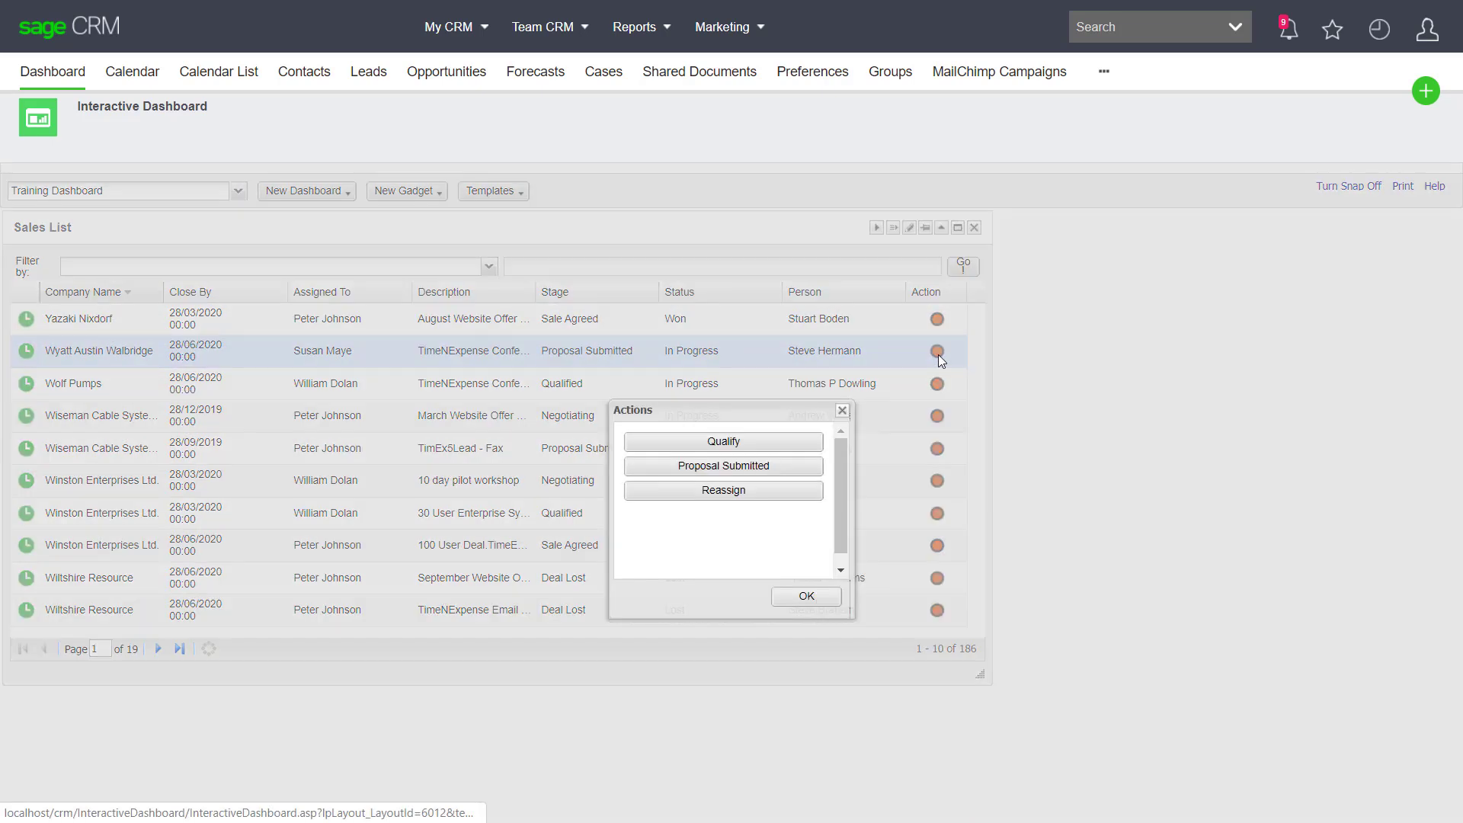
left_click(695, 447)
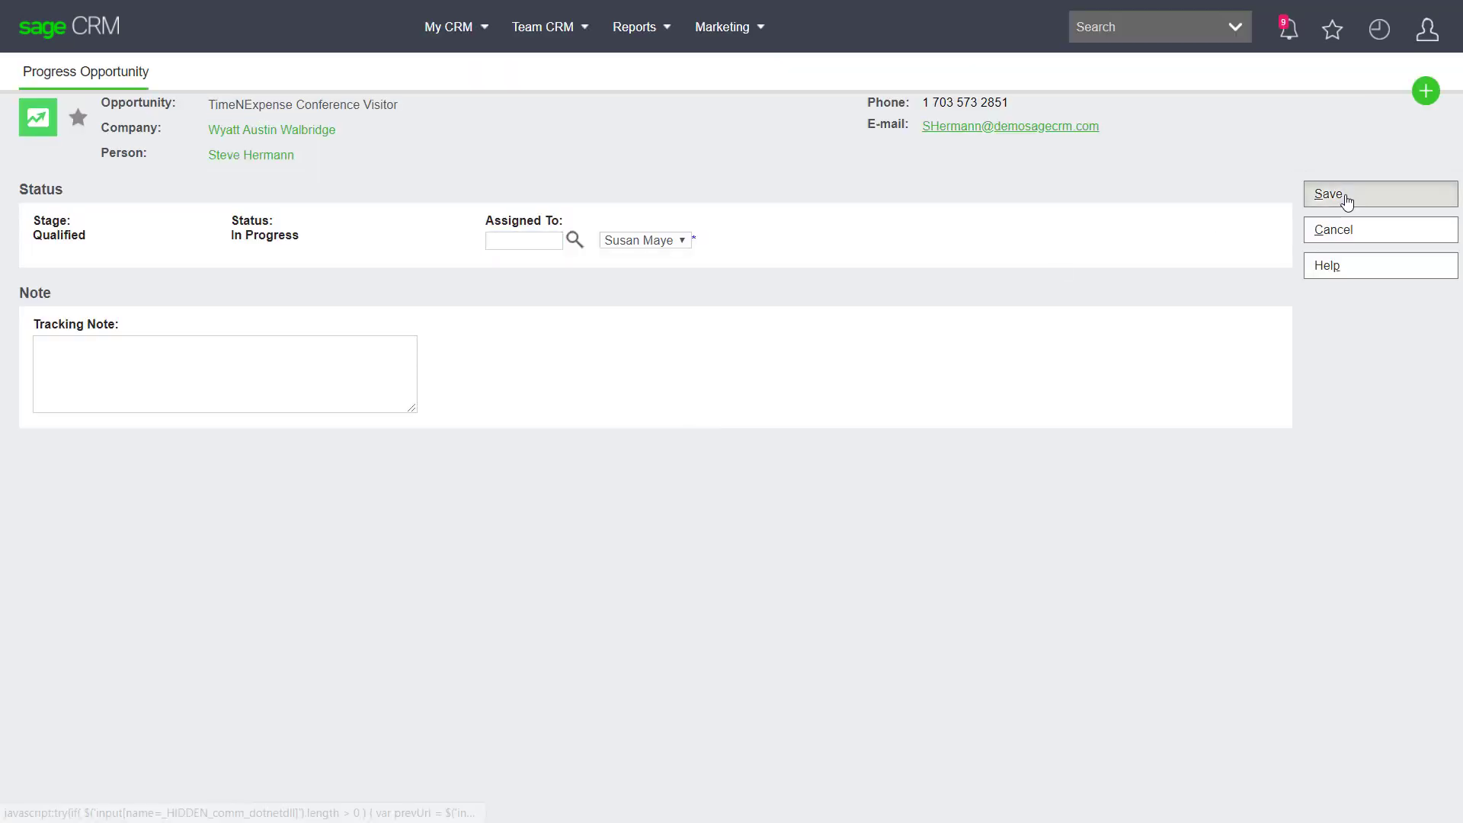
left_click(1345, 197)
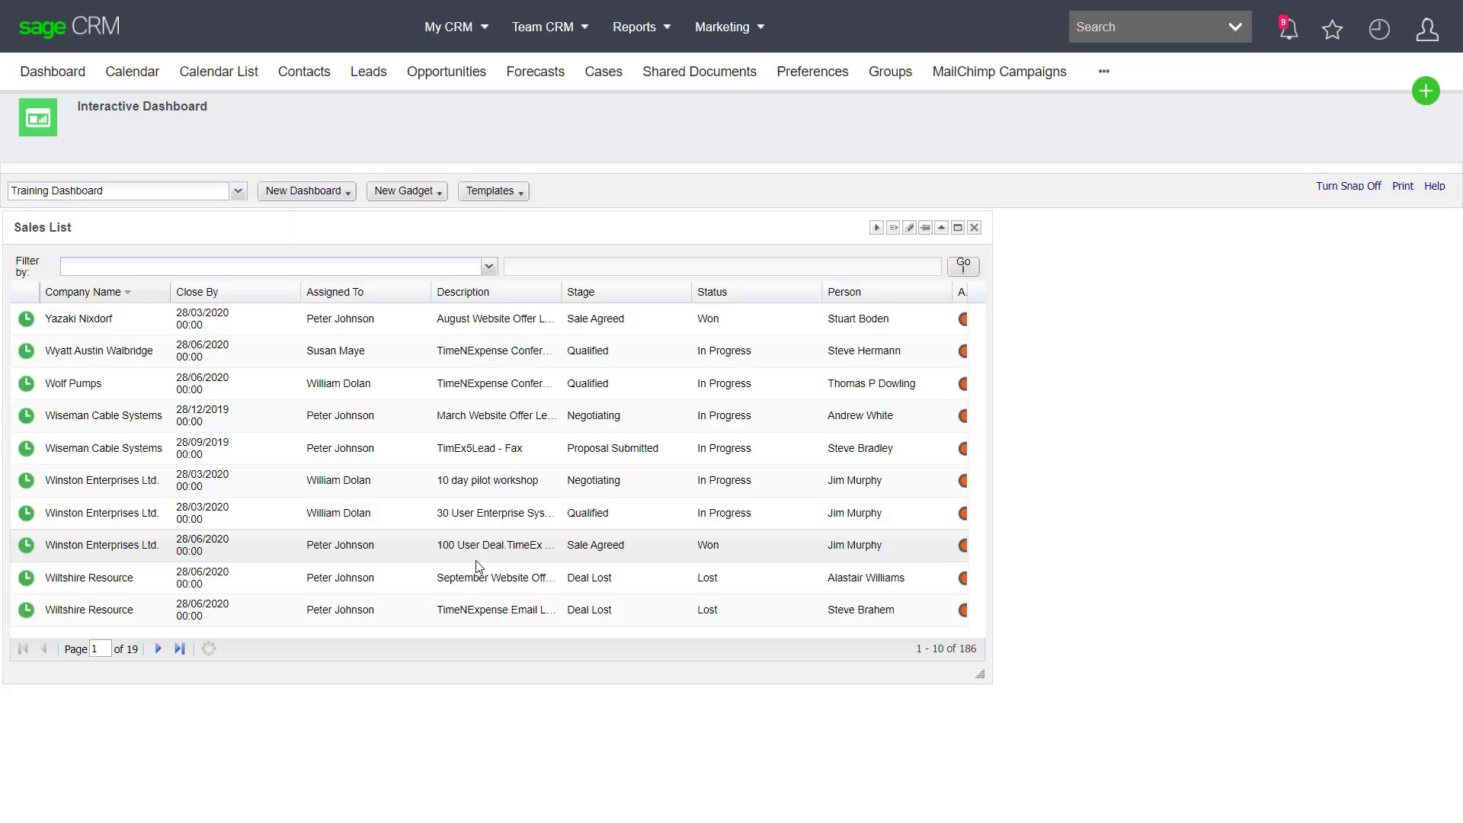